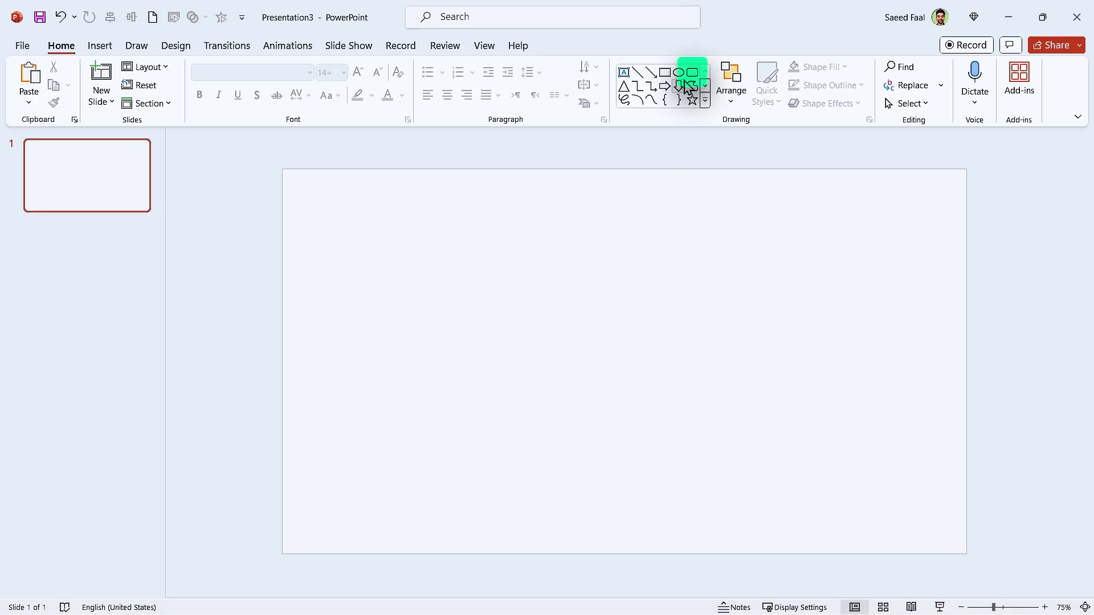
# Step: Draw a 1.5 by 2.26 inch rounded rectangle and duplicate it into a row of three
pyautogui.click(693, 72)
pyautogui.moveTo(451, 241)
pyautogui.mouseDown()
pyautogui.moveTo(533, 287)
pyautogui.moveTo(550, 311)
pyautogui.mouseUp()
pyautogui.click(914, 72)
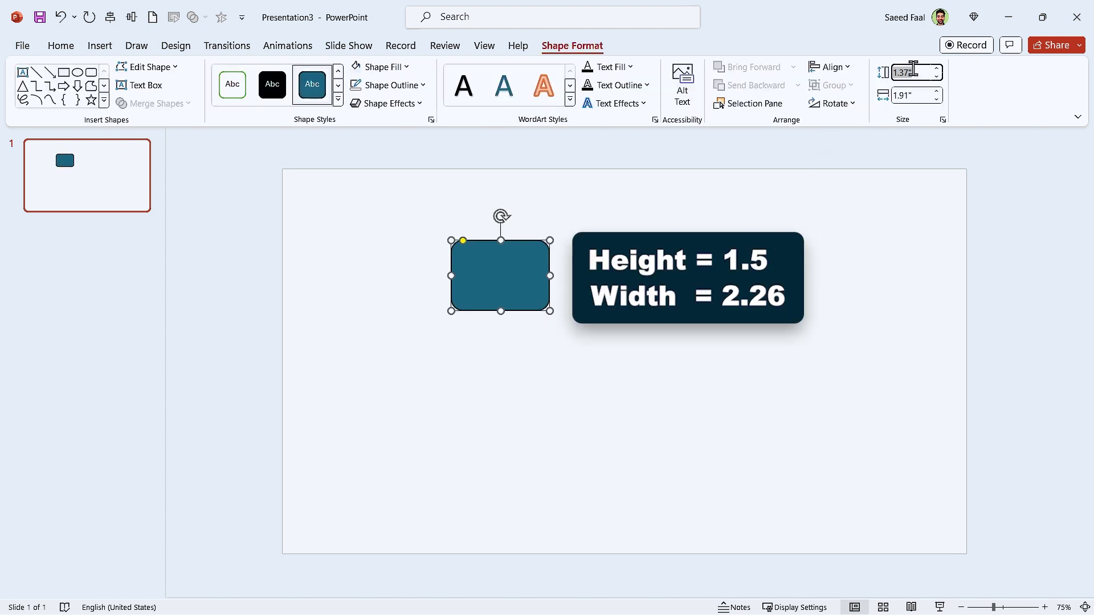
pyautogui.click(917, 94)
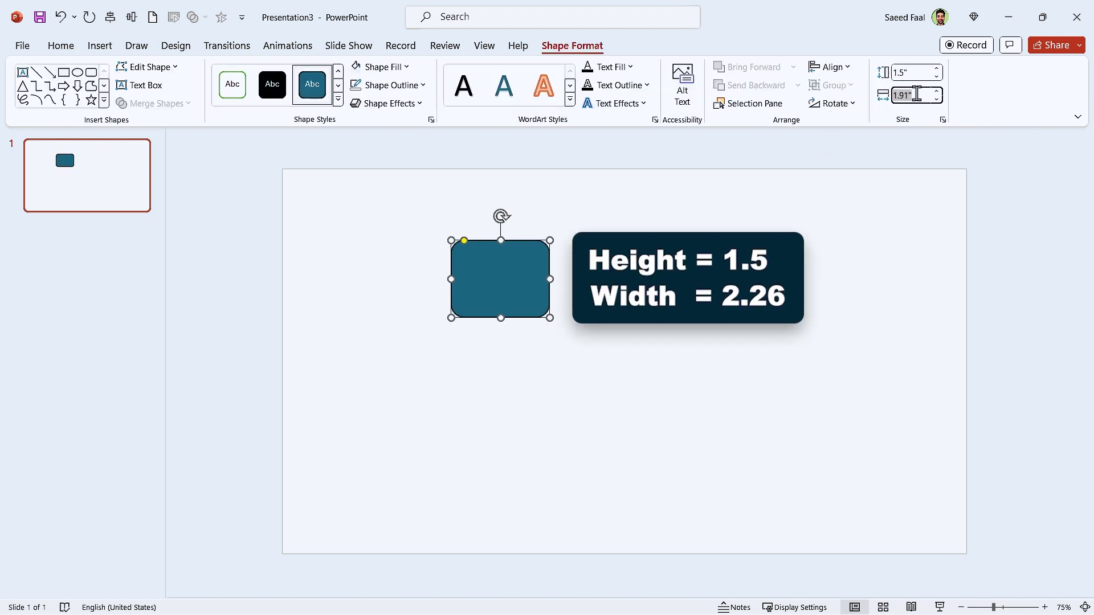
pyautogui.press('Return')
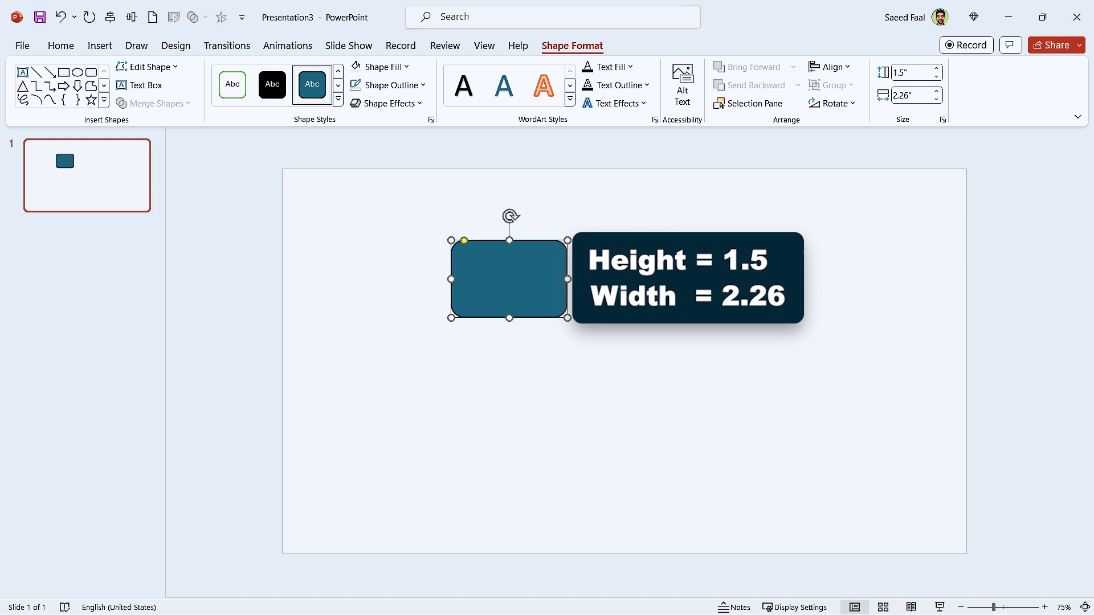
pyautogui.moveTo(490, 285); pyautogui.dragTo(717, 287)
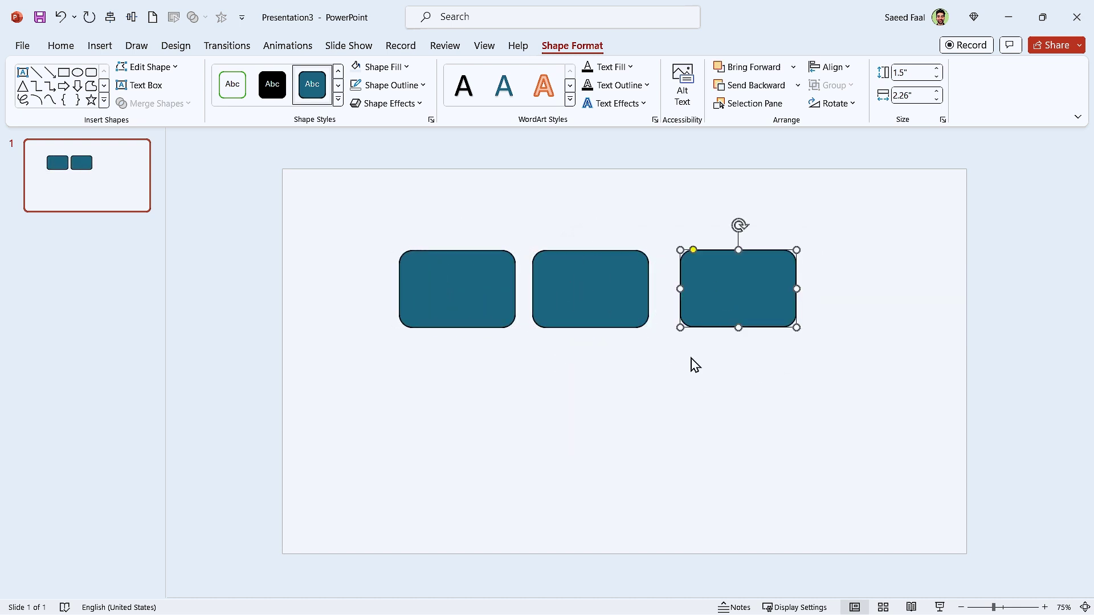
# Step: Rotate the right rectangle to 60° and the middle rectangle to -60°
pyautogui.rightClick(720, 285)
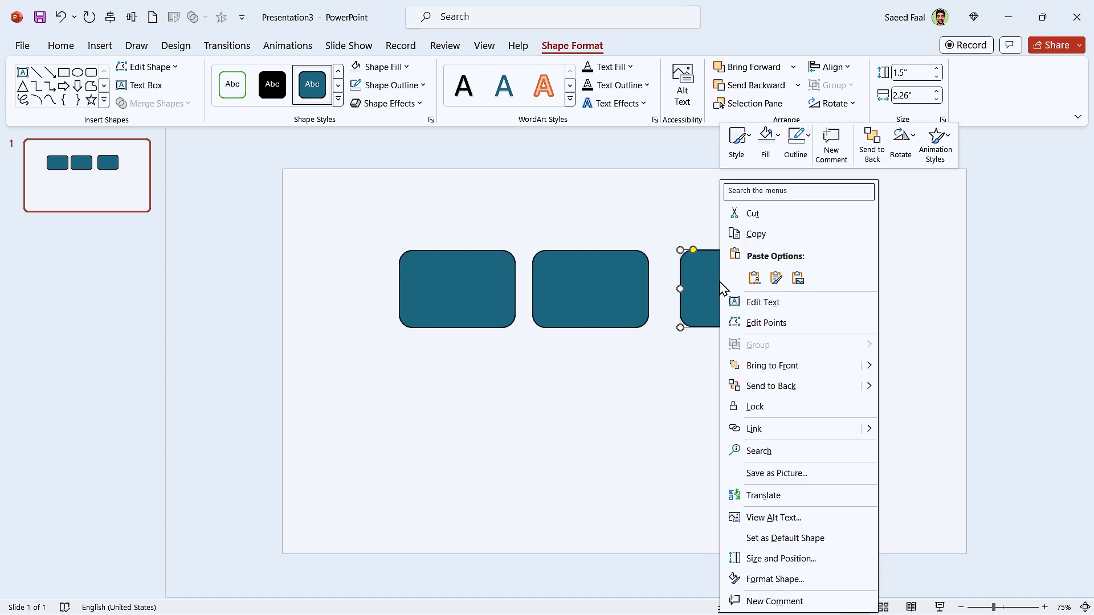
pyautogui.click(764, 579)
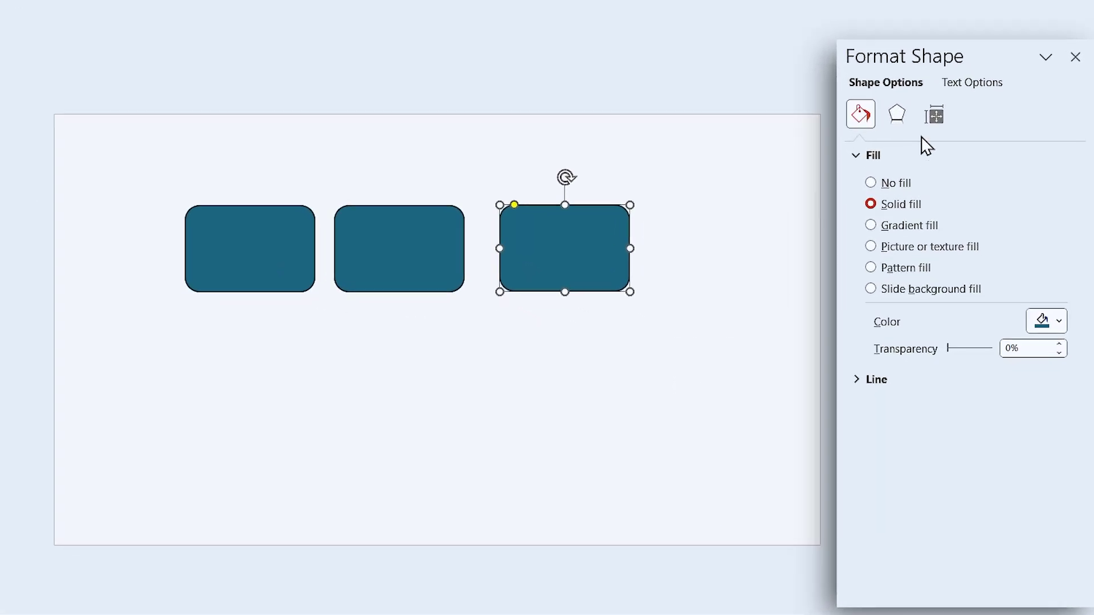
pyautogui.click(978, 191)
pyautogui.doubleClick(1011, 205)
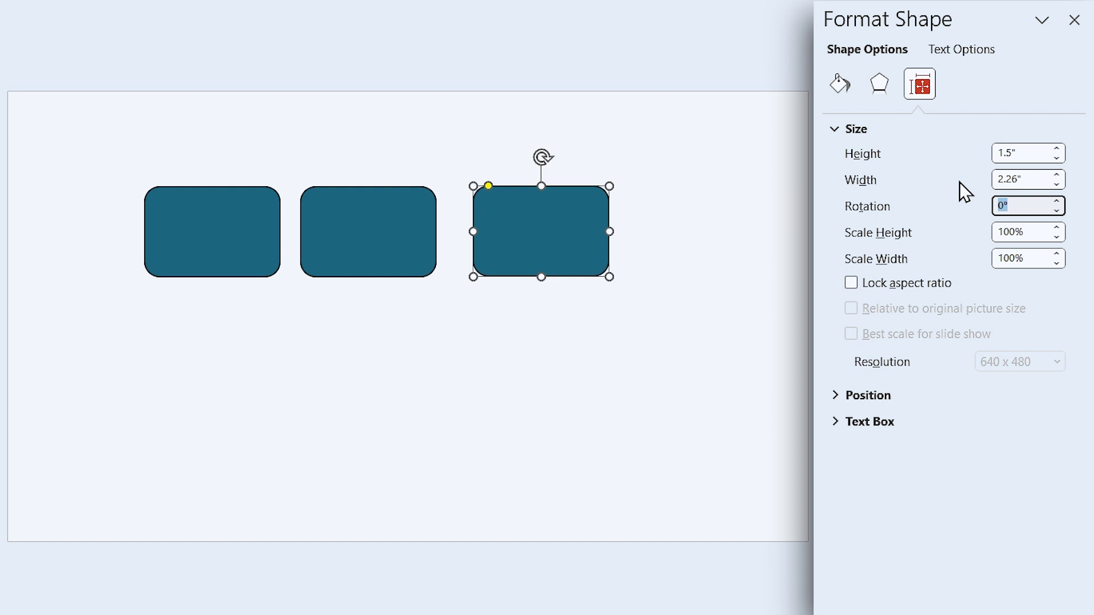
pyautogui.write('60')
pyautogui.press('Return')
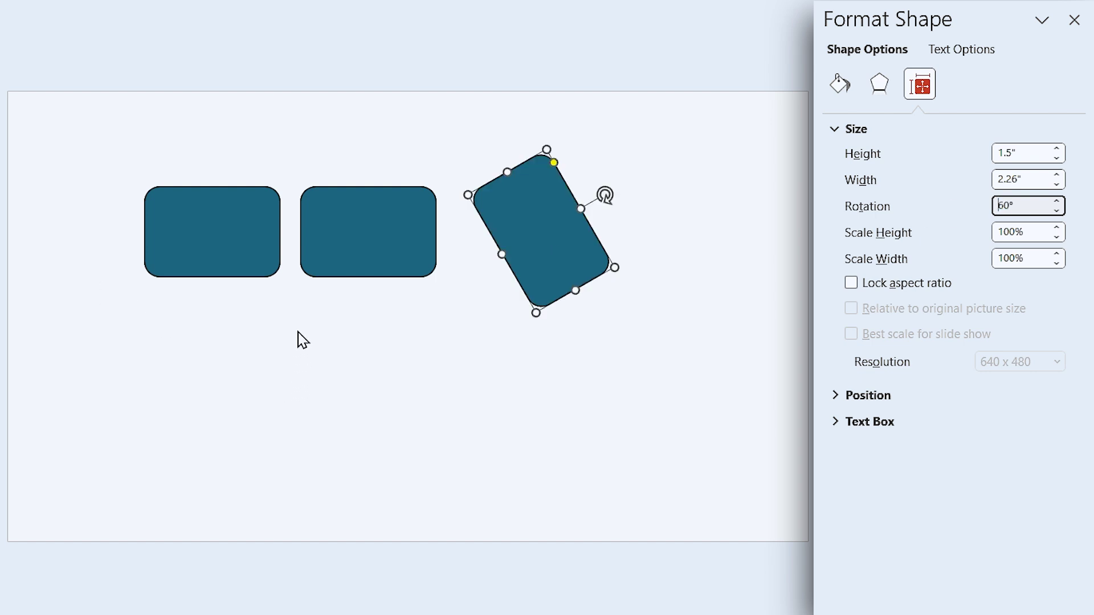
pyautogui.click(361, 244)
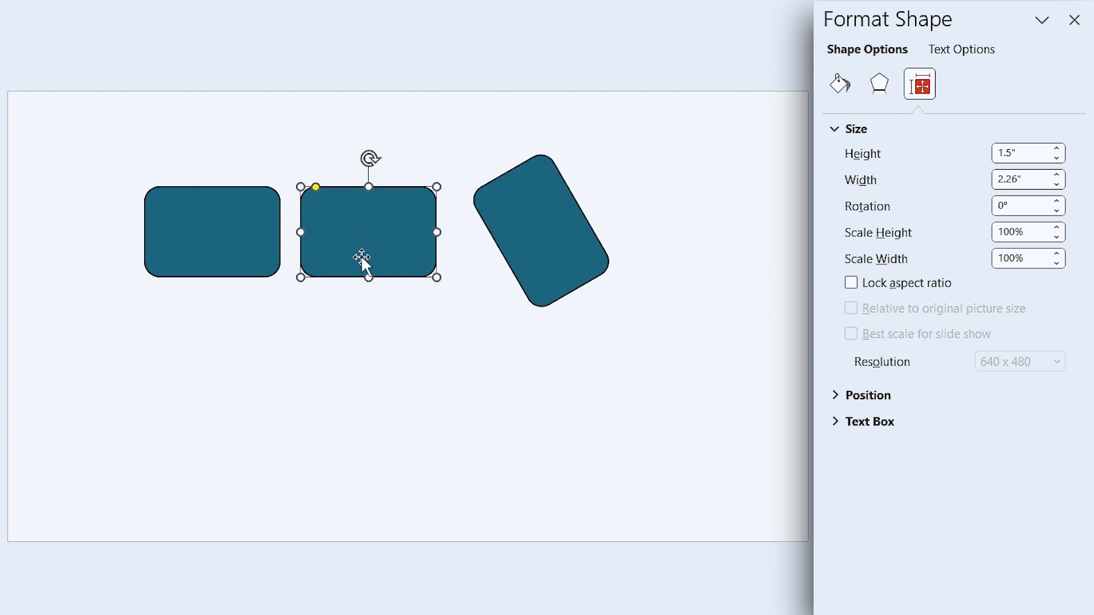
pyautogui.doubleClick(1021, 203)
pyautogui.write('-60')
pyautogui.press('Return')
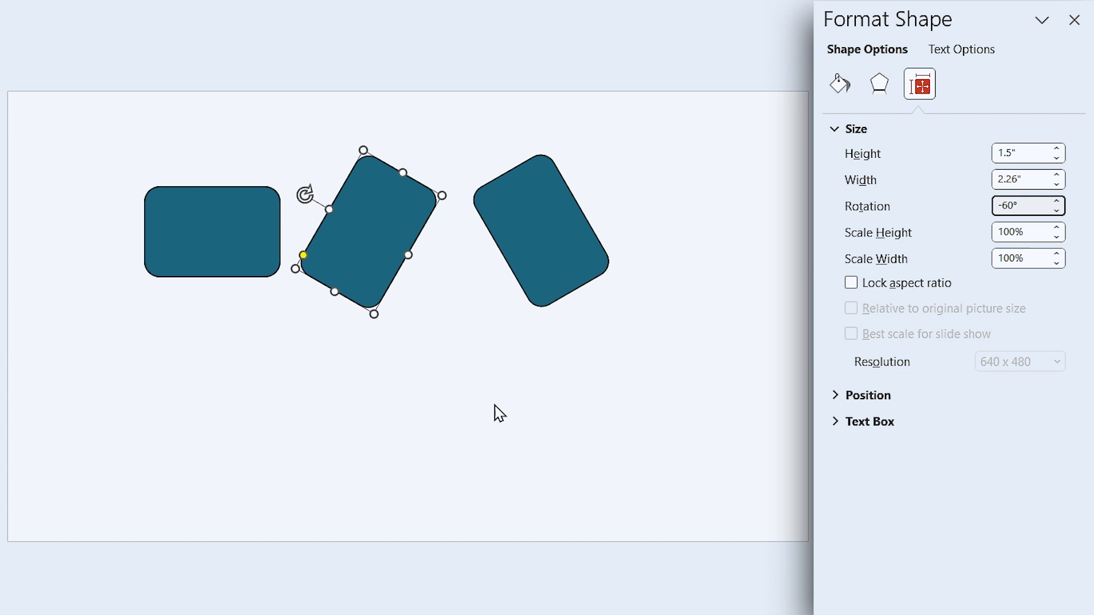
# Step: Select all three rectangles and align their centres on one another
pyautogui.click(430, 417)
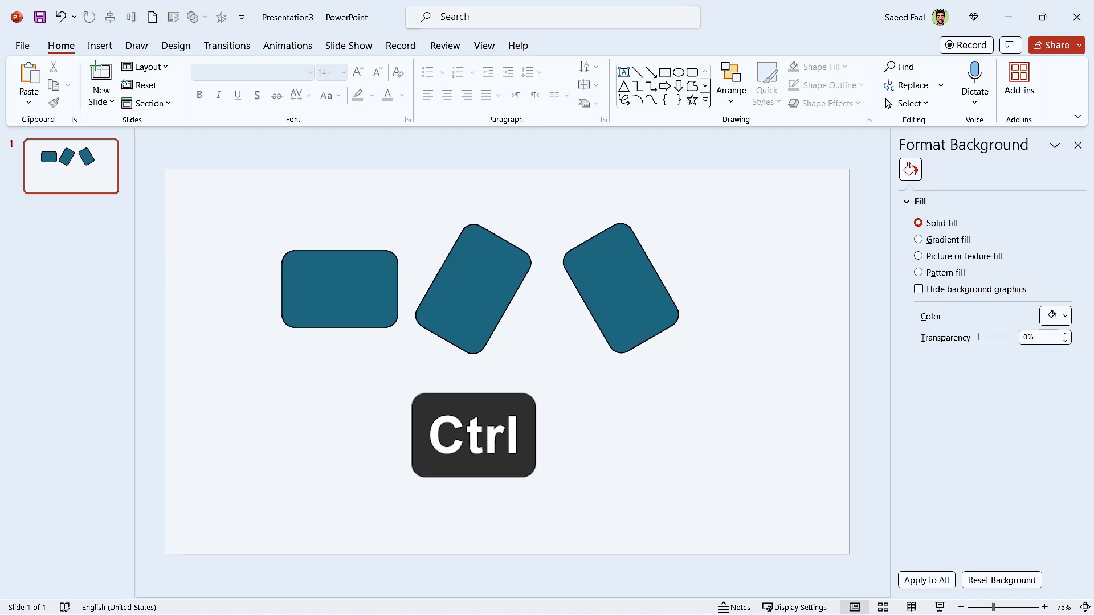
pyautogui.click(374, 300)
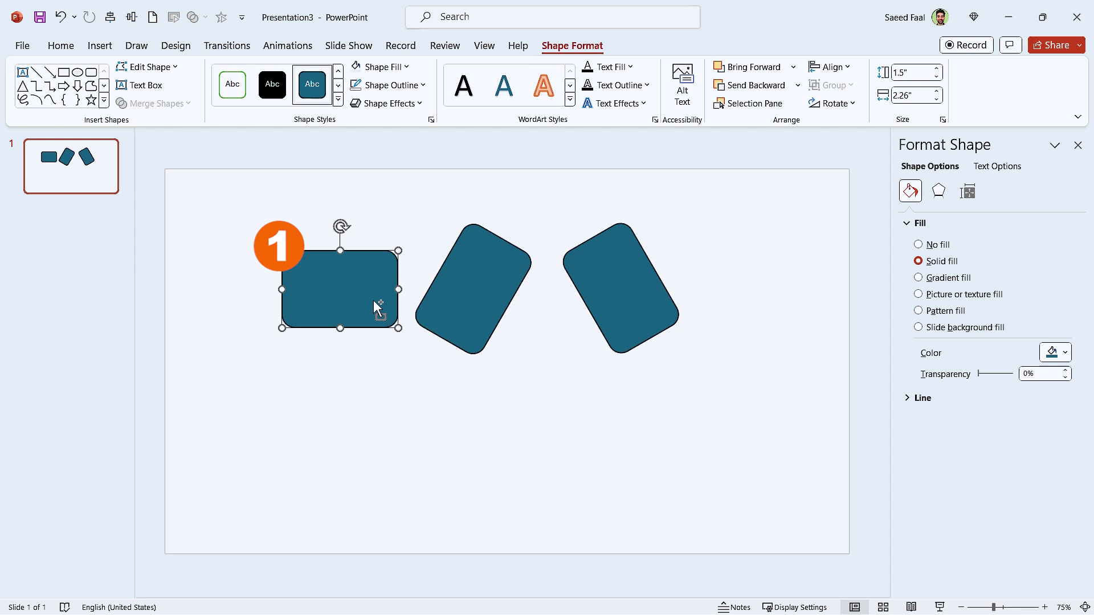
pyautogui.keyDown('ctrl'); pyautogui.click(449, 308); pyautogui.keyUp('ctrl')
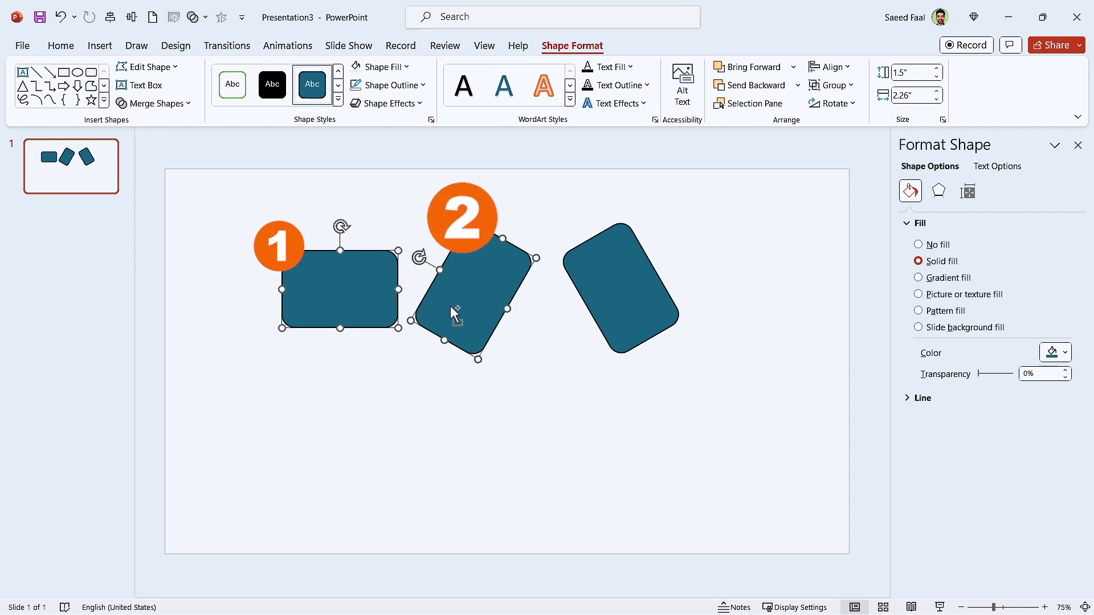
pyautogui.keyDown('ctrl'); pyautogui.click(582, 289); pyautogui.keyUp('ctrl')
pyautogui.click(830, 71)
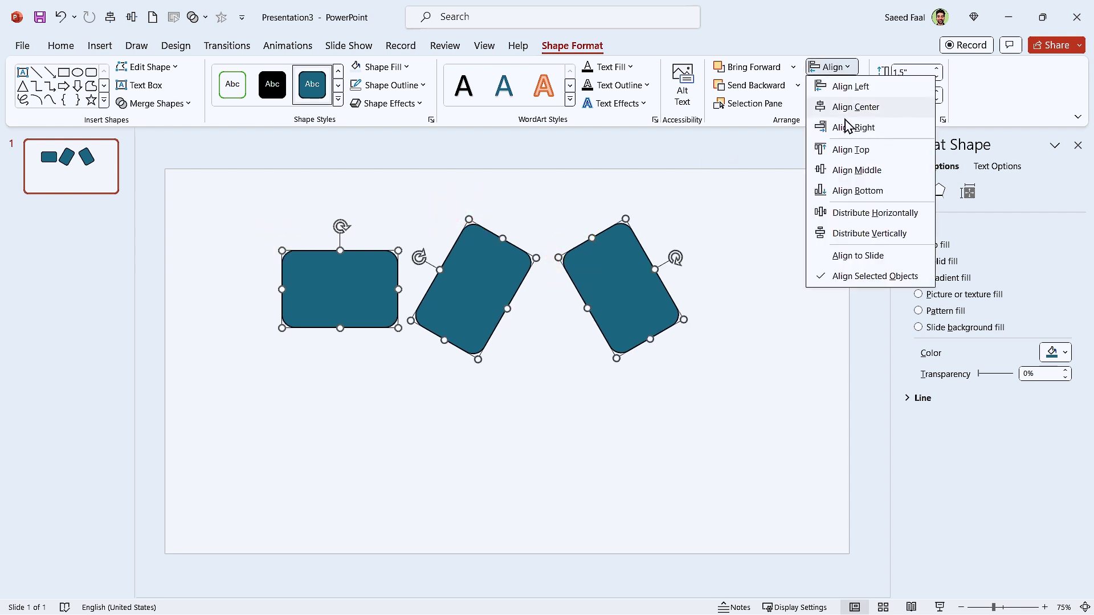
pyautogui.click(828, 73)
pyautogui.click(830, 71)
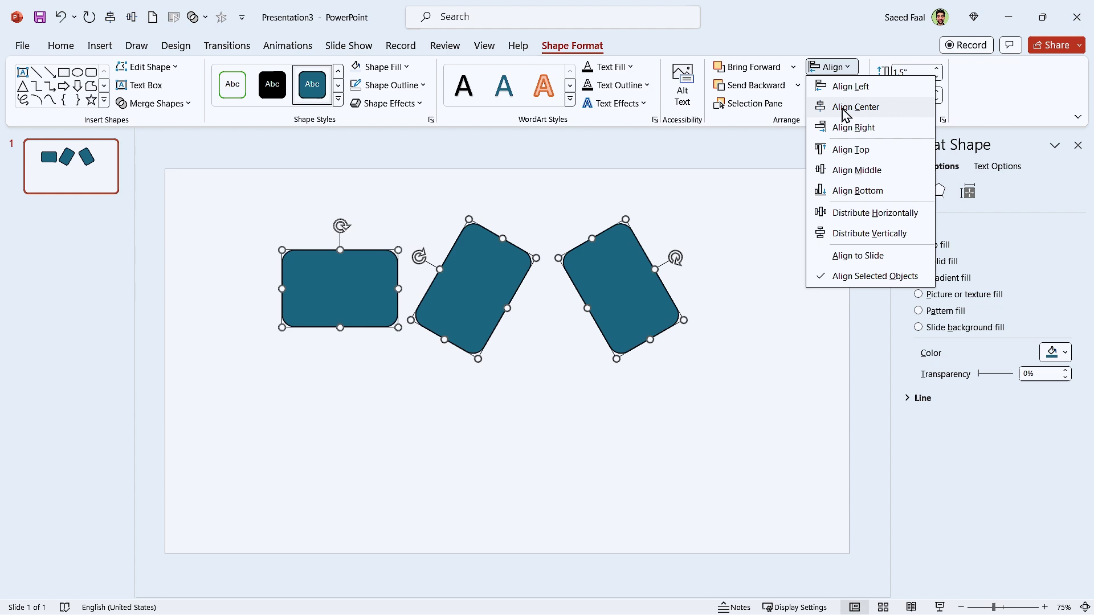
pyautogui.click(842, 105)
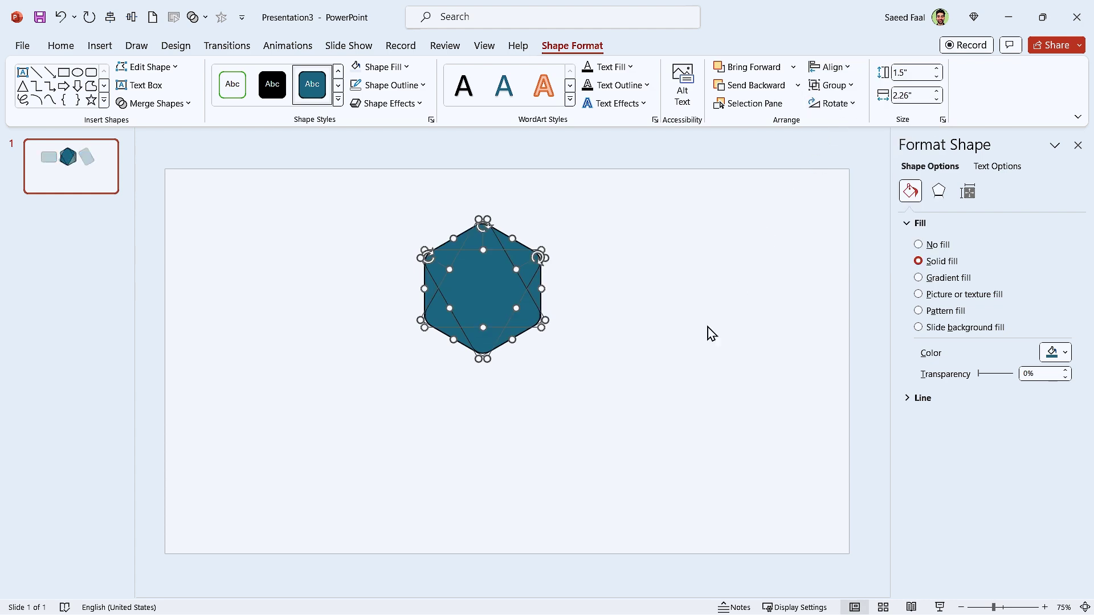
# Step: Union the shapes into one hexagon and move it right and down on the slide
pyautogui.click(171, 105)
pyautogui.click(155, 131)
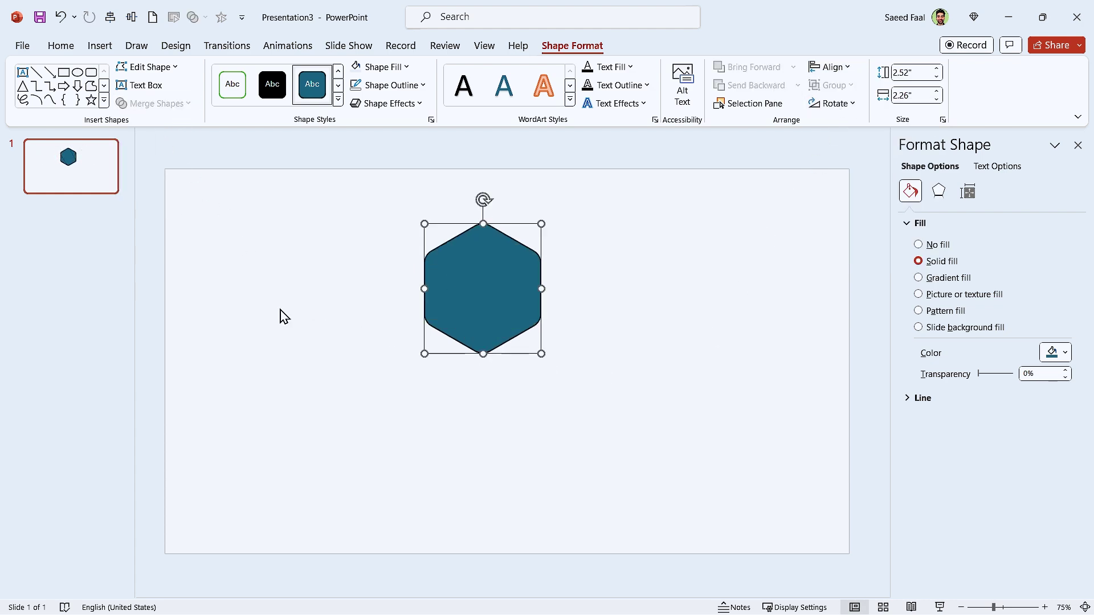
pyautogui.click(279, 315)
pyautogui.moveTo(483, 293); pyautogui.dragTo(536, 340)
pyautogui.click(337, 425)
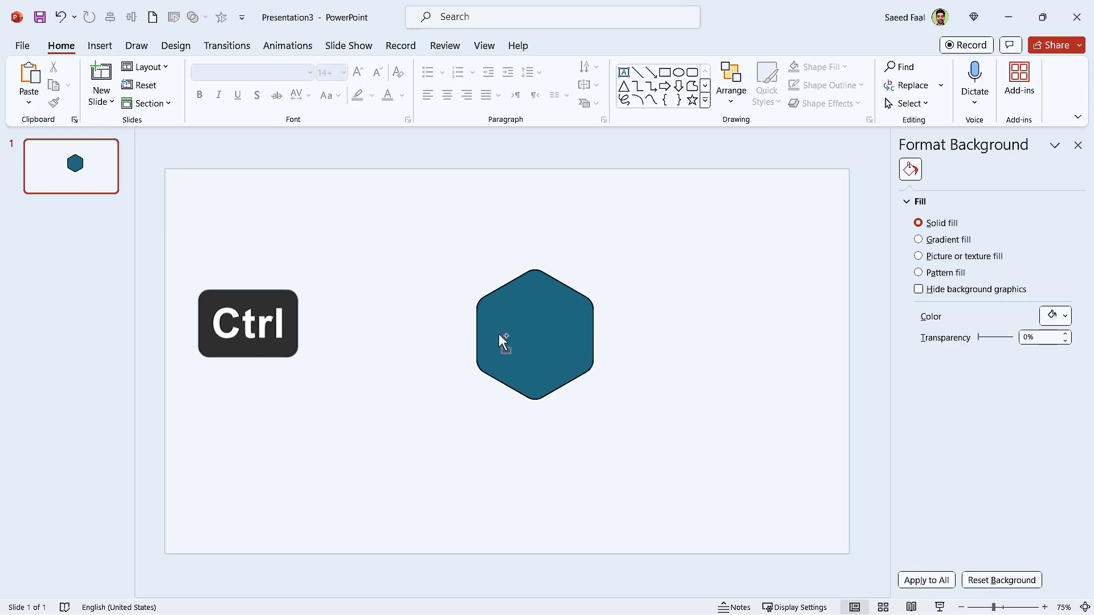
# Step: Copy the hexagon into a four-tile honeycomb and colour the top-right hexagon teal-green
pyautogui.moveTo(499, 334); pyautogui.dragTo(442, 447)
pyautogui.click(154, 463)
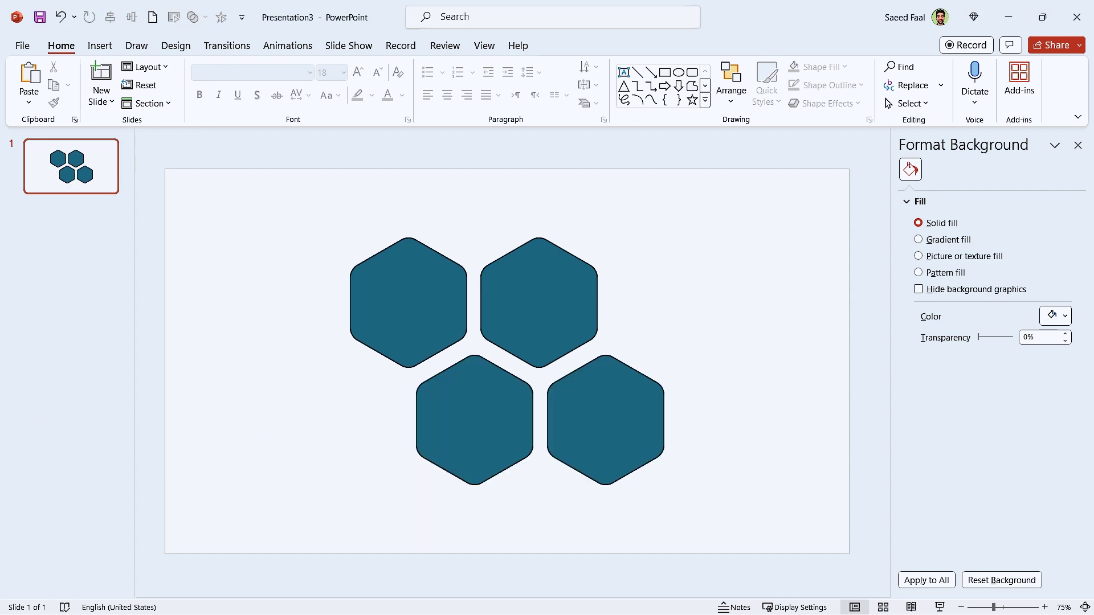
pyautogui.doubleClick(546, 297)
pyautogui.click(380, 67)
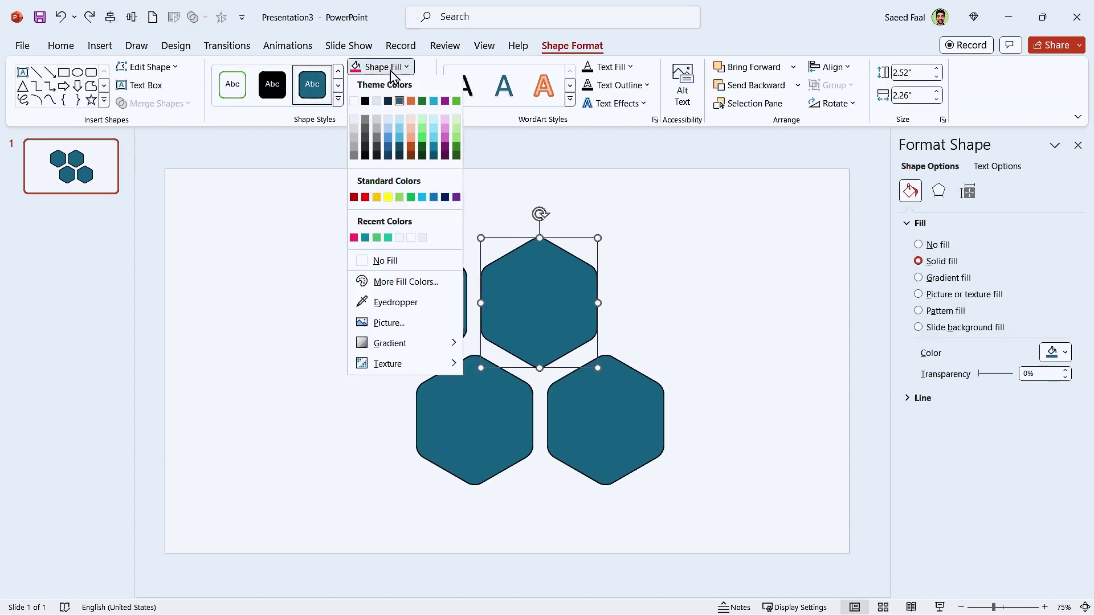
pyautogui.click(387, 240)
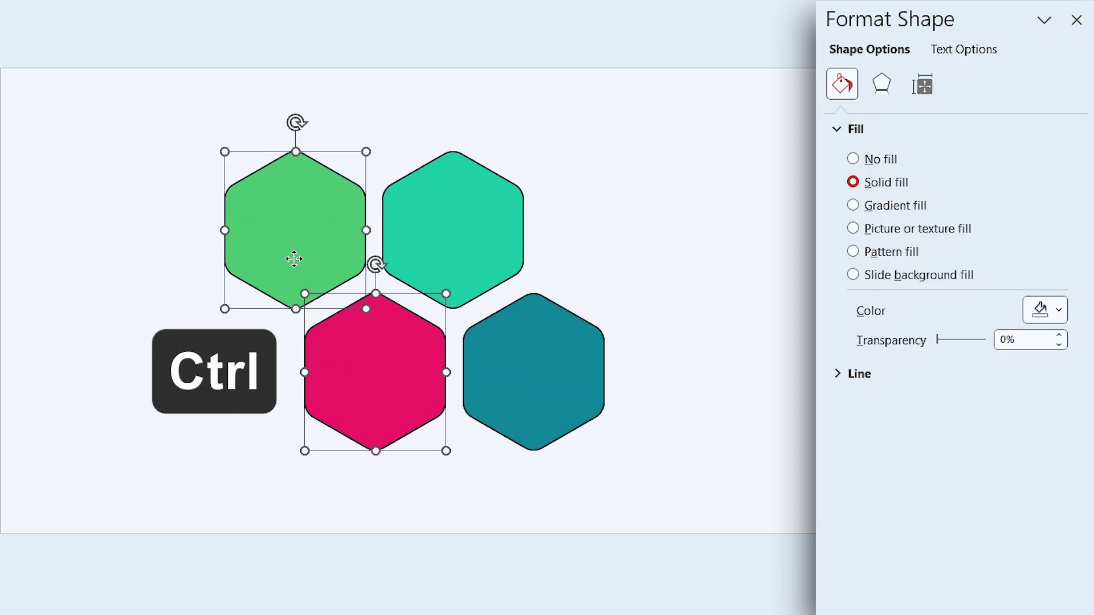
# Step: Give all four hexagons thicker white outlines of 2.5 pt
pyautogui.keyDown('ctrl'); pyautogui.click(452, 224); pyautogui.keyUp('ctrl')
pyautogui.keyDown('ctrl'); pyautogui.click(537, 373); pyautogui.keyUp('ctrl')
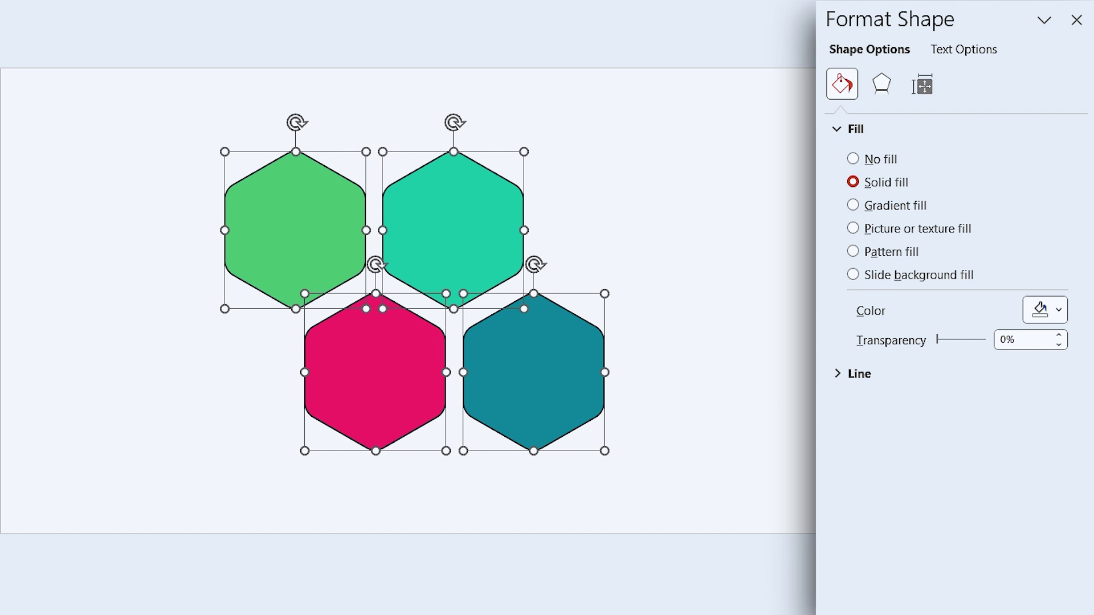
pyautogui.click(836, 375)
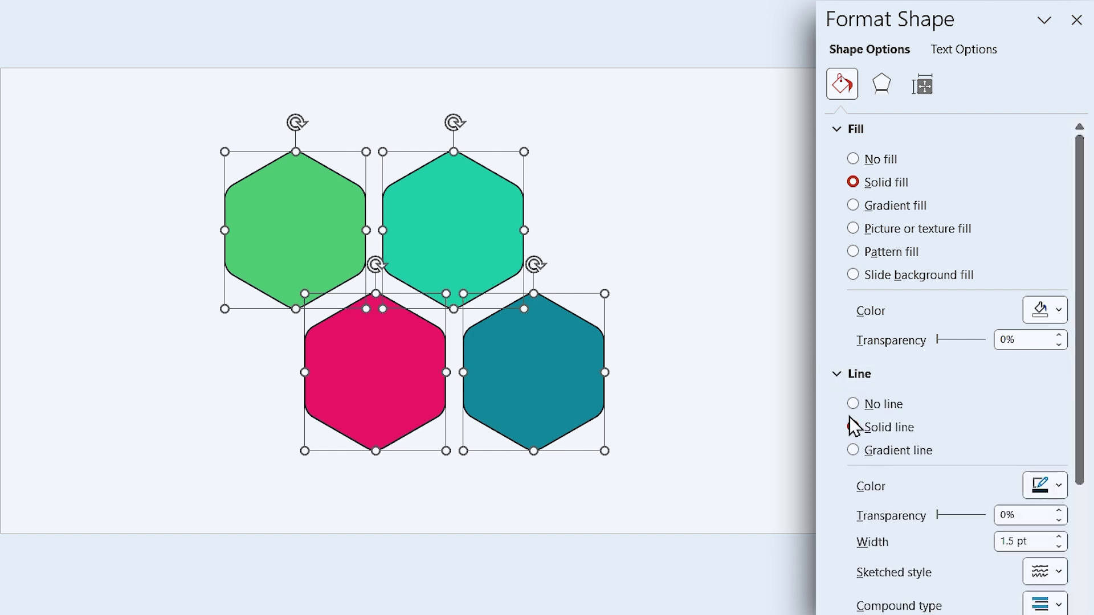
pyautogui.click(1054, 488)
pyautogui.click(944, 220)
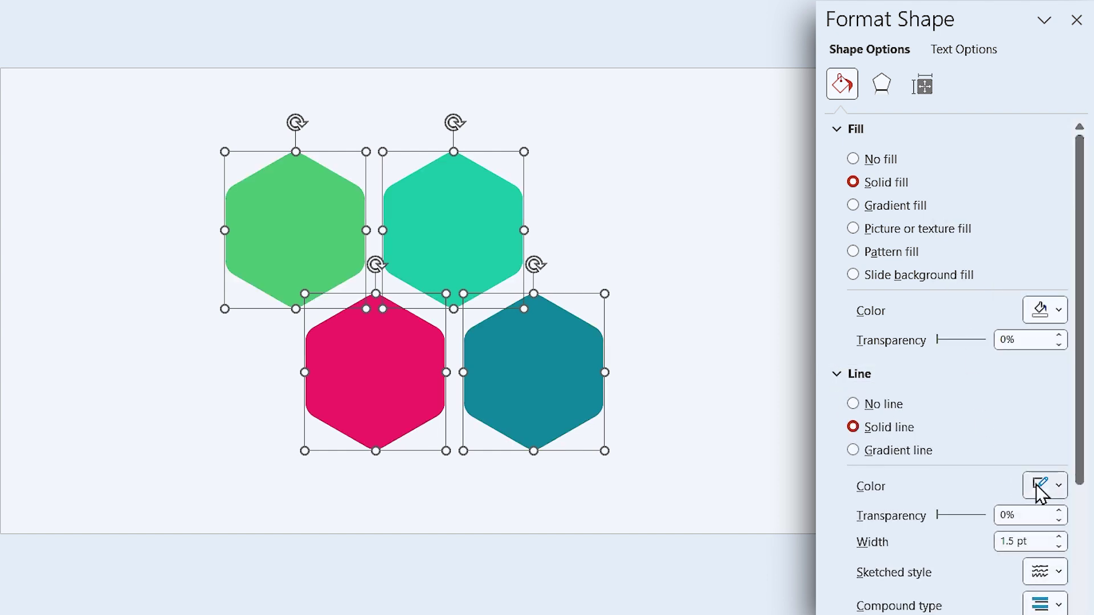
pyautogui.click(1059, 538)
pyautogui.click(1059, 538)
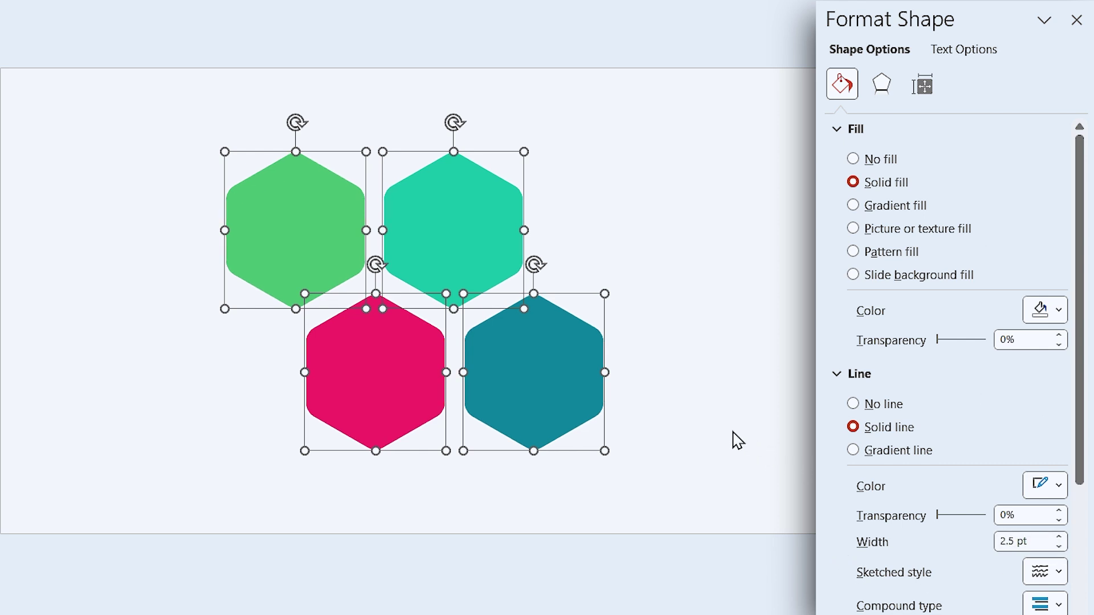
# Step: Add an outer shadow with 25 pt blur, 10 pt distance and 50% transparency
pyautogui.click(882, 85)
pyautogui.click(1051, 159)
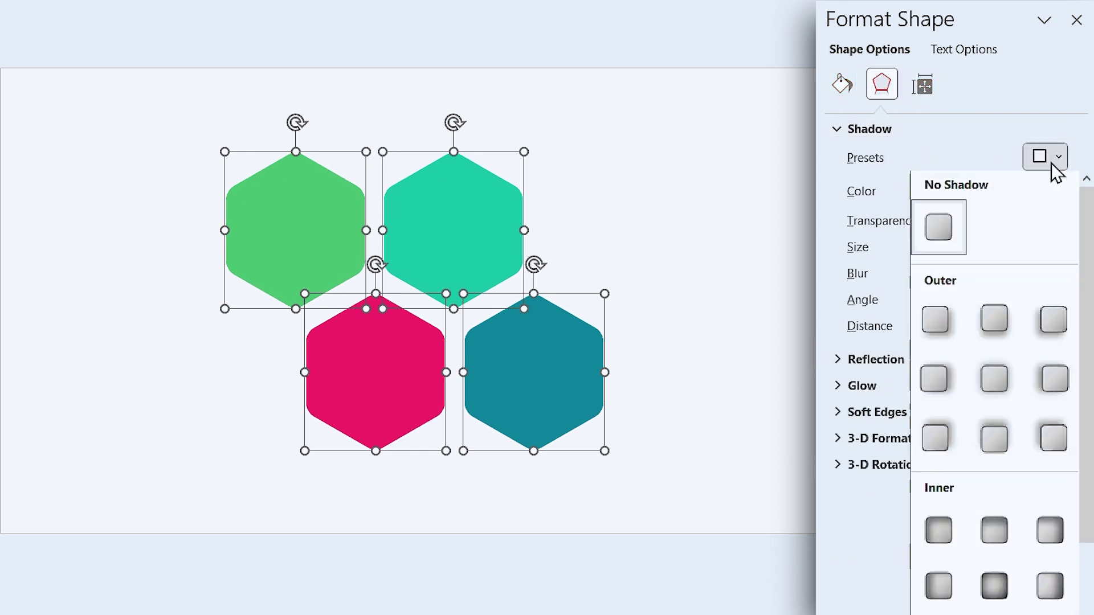
pyautogui.click(946, 322)
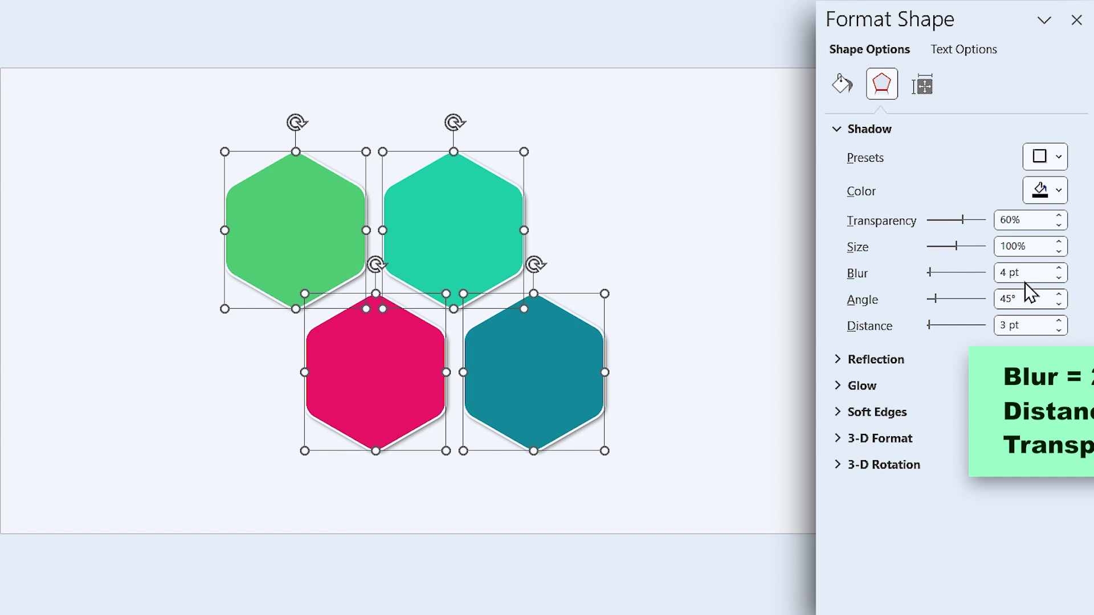
pyautogui.moveTo(1025, 274); pyautogui.dragTo(919, 270)
pyautogui.write('25')
pyautogui.moveTo(1026, 325); pyautogui.dragTo(953, 329)
pyautogui.write('10')
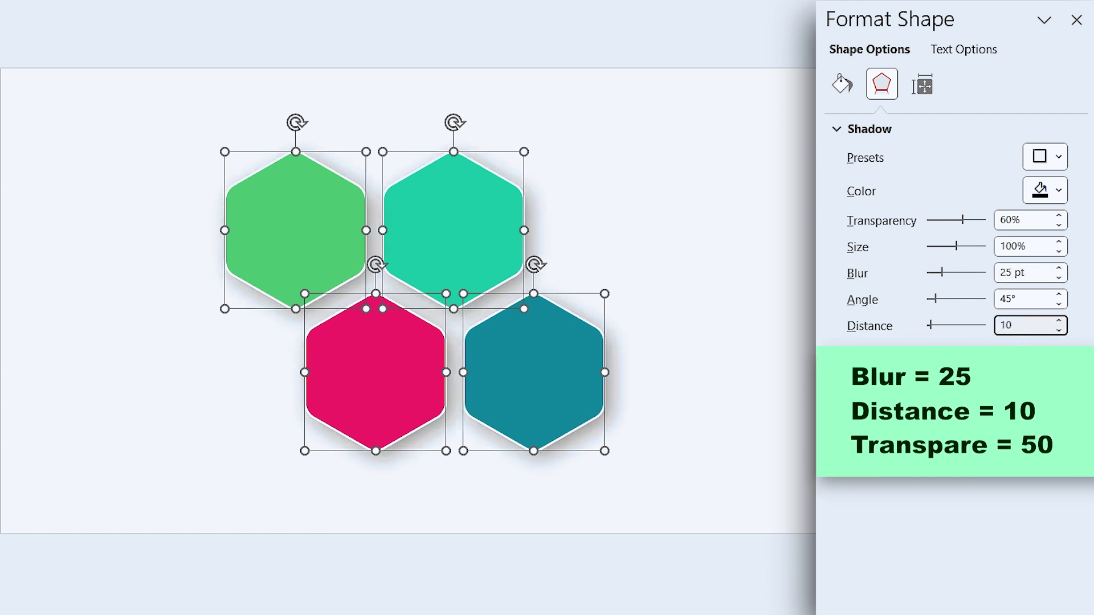
pyautogui.moveTo(1025, 217); pyautogui.dragTo(960, 226)
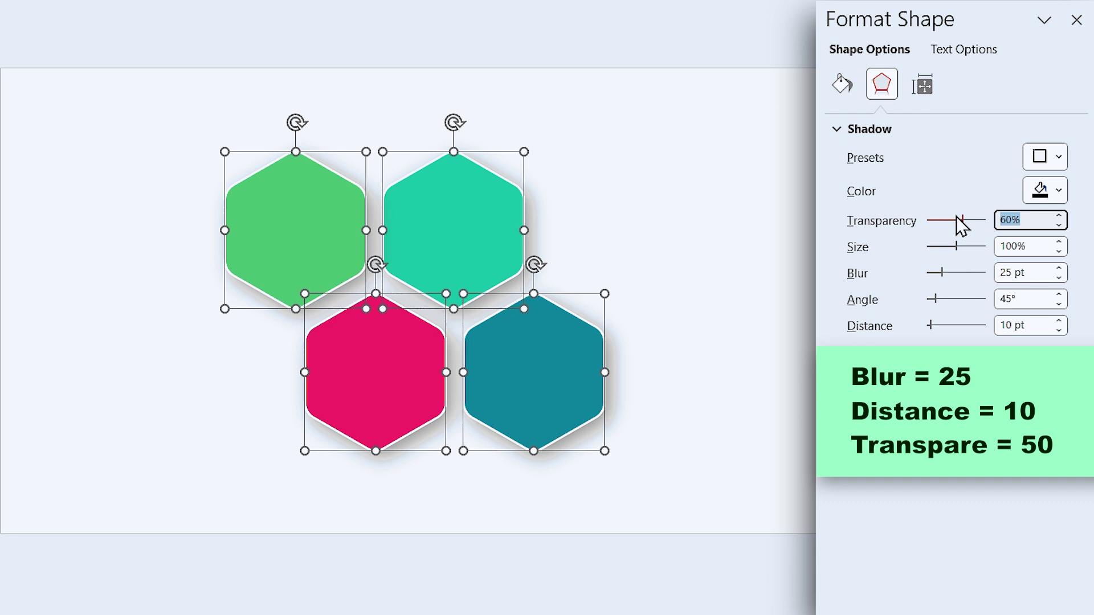
pyautogui.write('50')
pyautogui.click(746, 306)
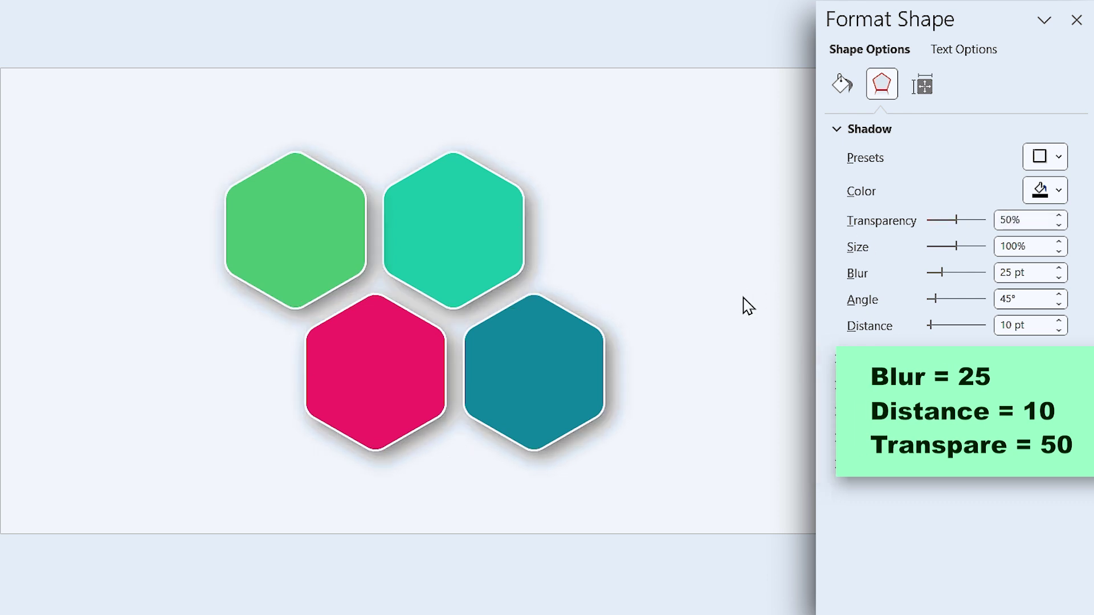
# Step: Type the letter S into the green hexagon
pyautogui.click(298, 243)
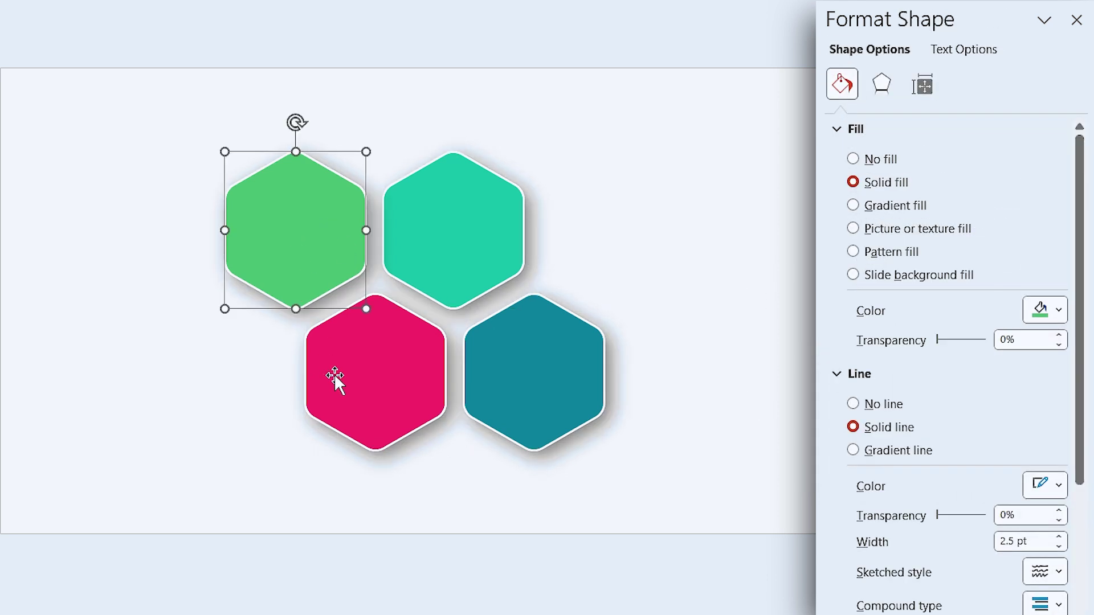
pyautogui.write('S')
pyautogui.click(227, 451)
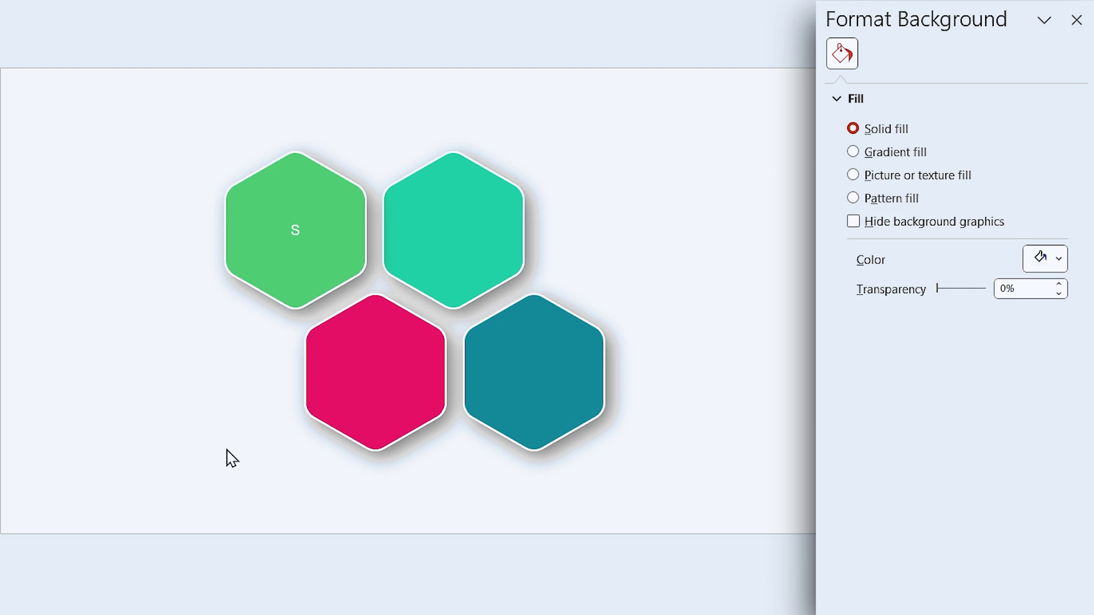
# Step: Set the letters on all four hexagons to Russo One, size 88
pyautogui.hotkey('ctrl', 'a')
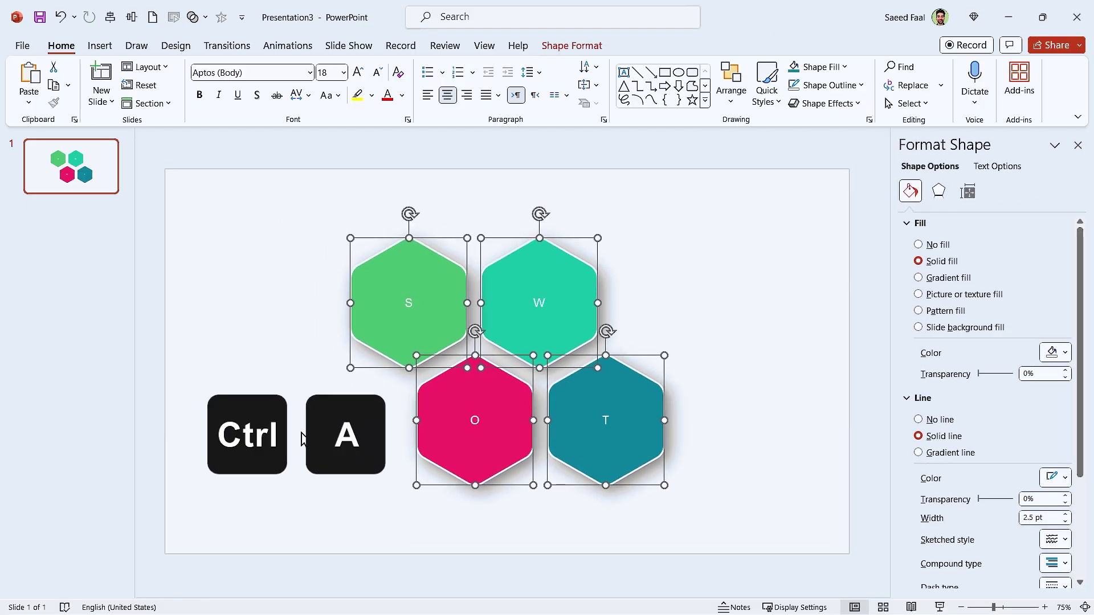
pyautogui.click(257, 73)
pyautogui.write('Russo One')
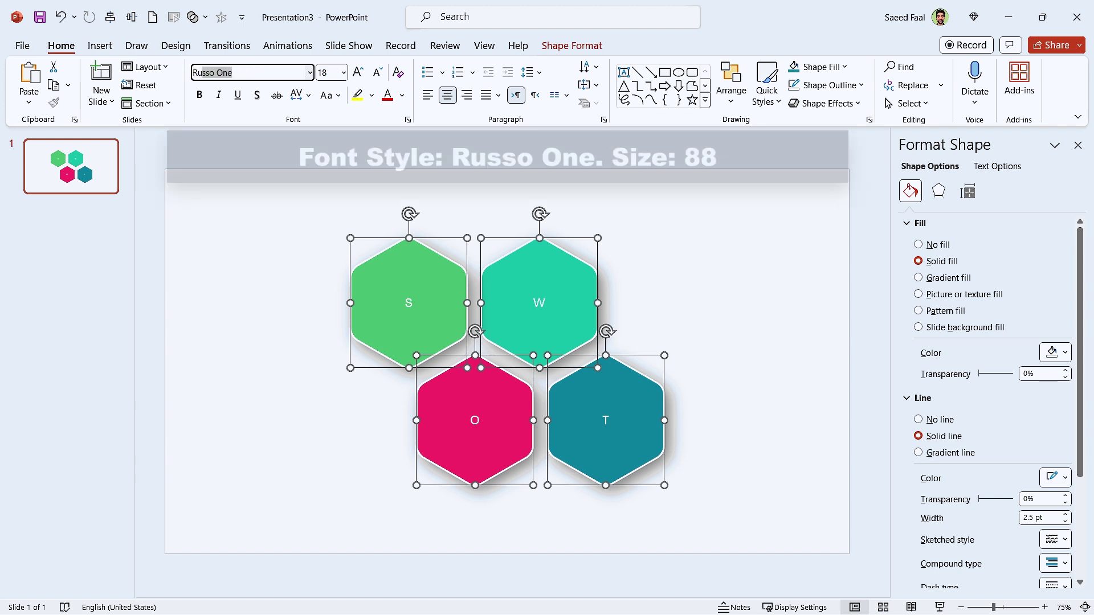
pyautogui.press('End')
pyautogui.click(333, 72)
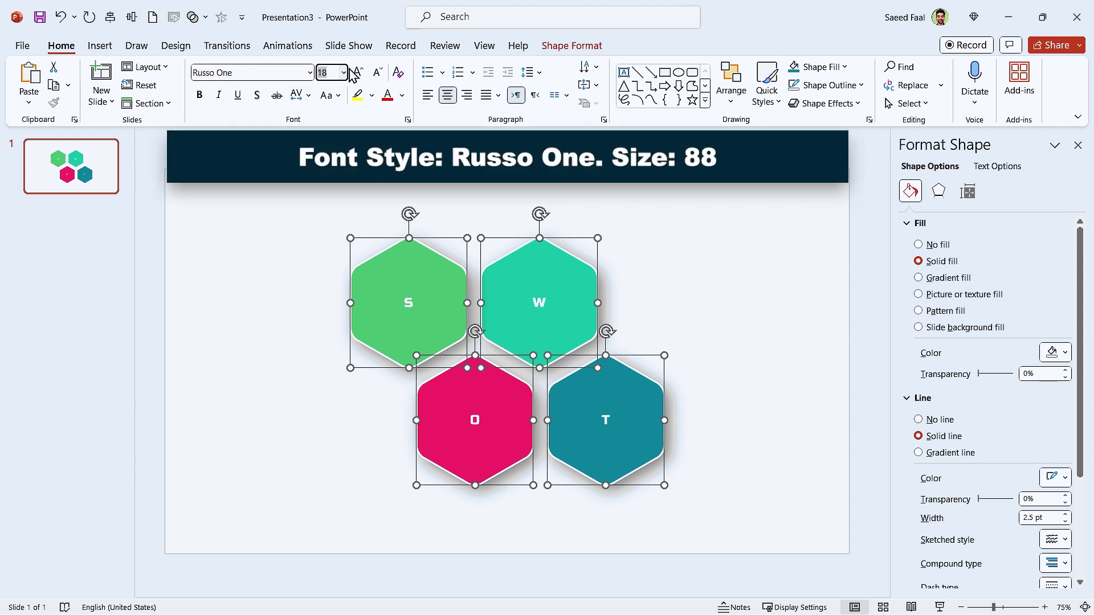
pyautogui.write('88')
pyautogui.press('Return')
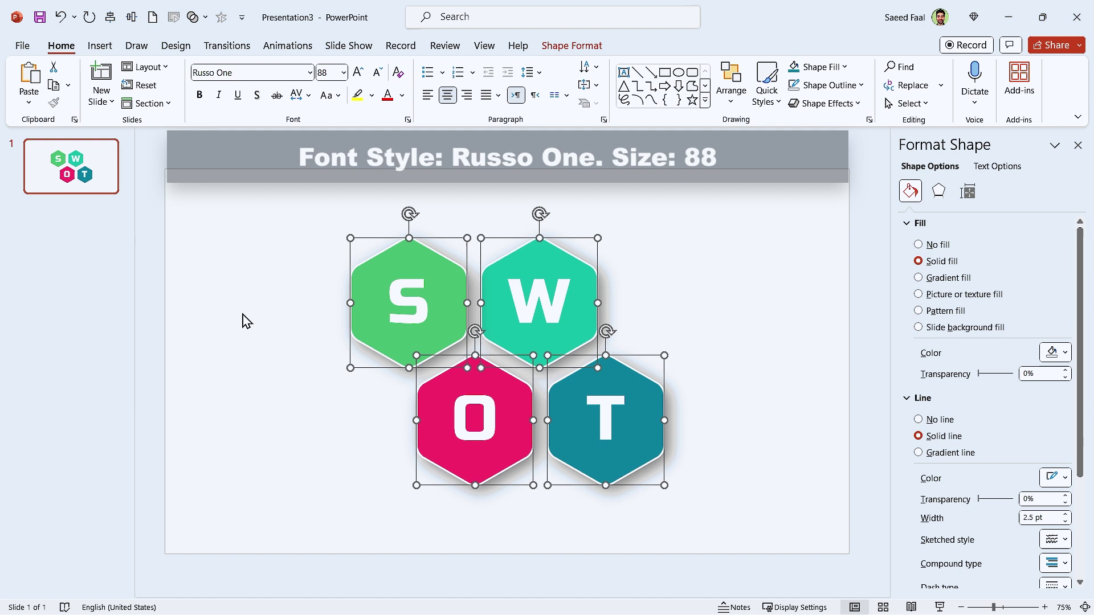
# Step: Give the letters an outer text shadow with 10 pt blur and 8 pt distance
pyautogui.click(1029, 171)
pyautogui.click(939, 191)
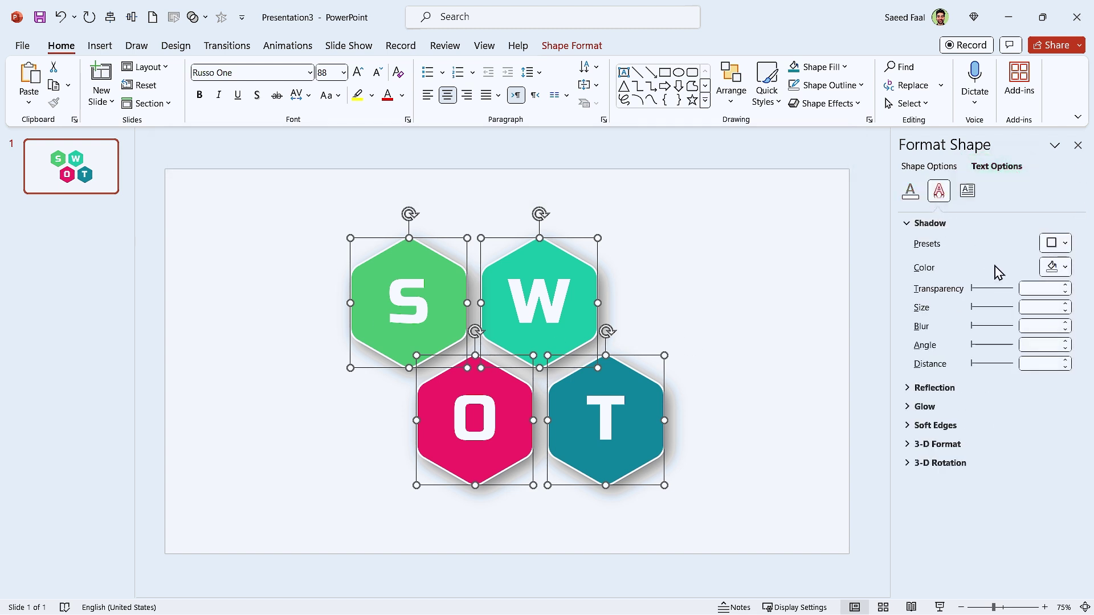
pyautogui.click(1056, 242)
pyautogui.click(980, 362)
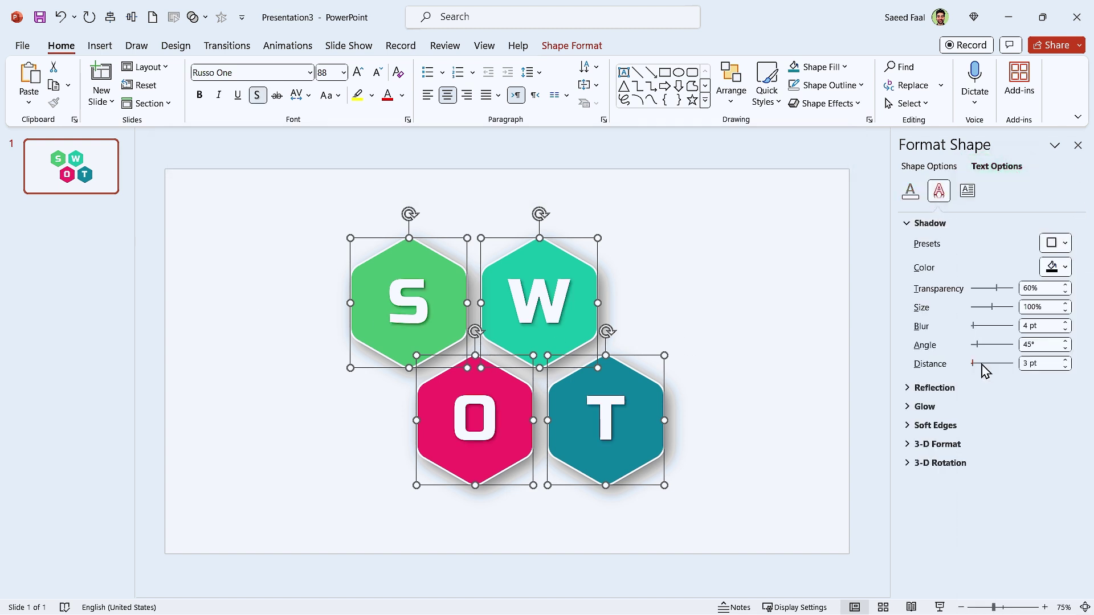
pyautogui.tripleClick(1039, 326)
pyautogui.write('10')
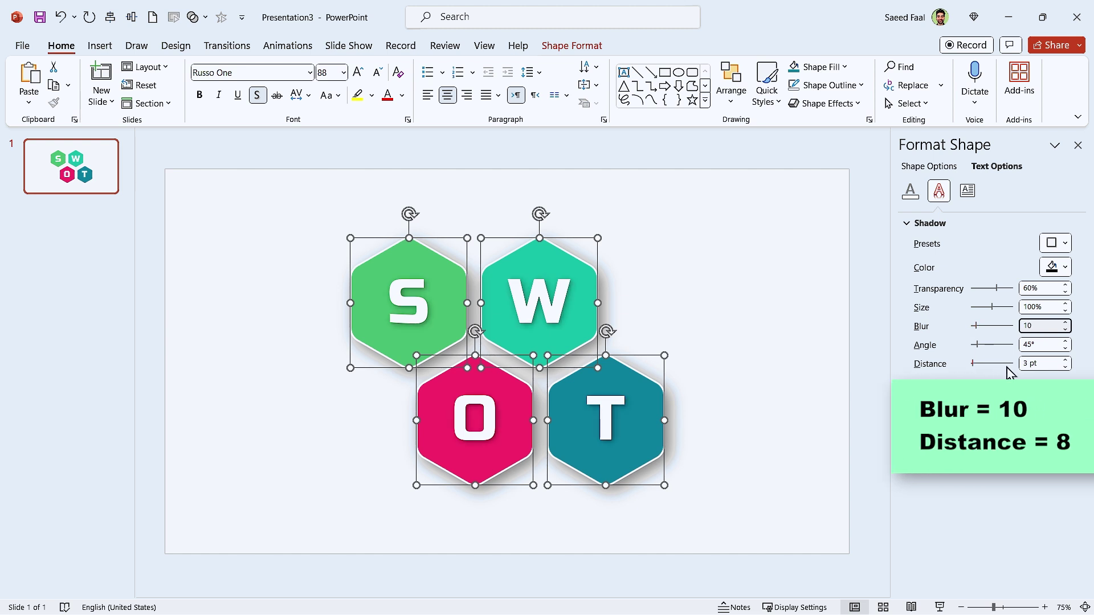
pyautogui.tripleClick(1038, 364)
pyautogui.write('8')
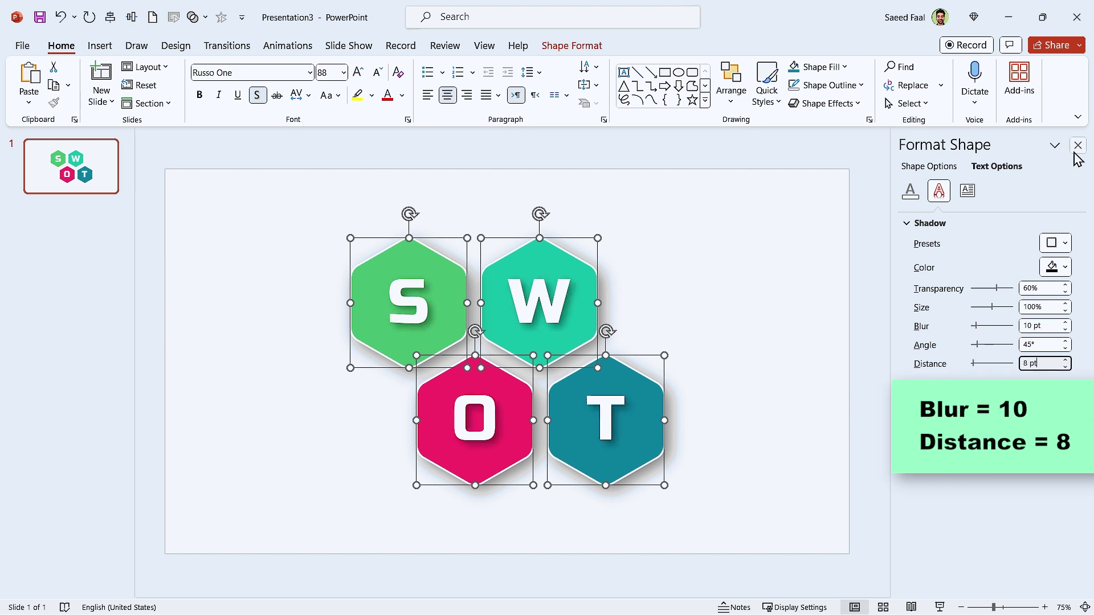
pyautogui.click(1077, 150)
pyautogui.click(638, 73)
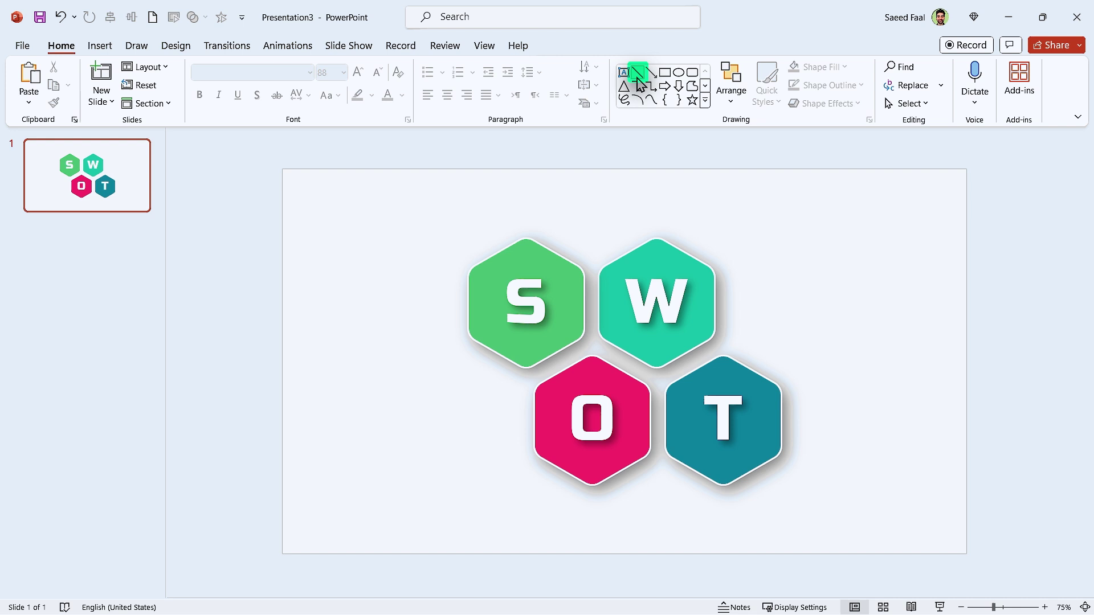
# Step: Draw a horizontal line right of the W hexagon and set its width to 1.7"
pyautogui.moveTo(821, 238)
pyautogui.mouseDown()
pyautogui.moveTo(833, 274)
pyautogui.moveTo(821, 212)
pyautogui.moveTo(827, 239)
pyautogui.moveTo(863, 238)
pyautogui.mouseUp()
pyautogui.press('shift')
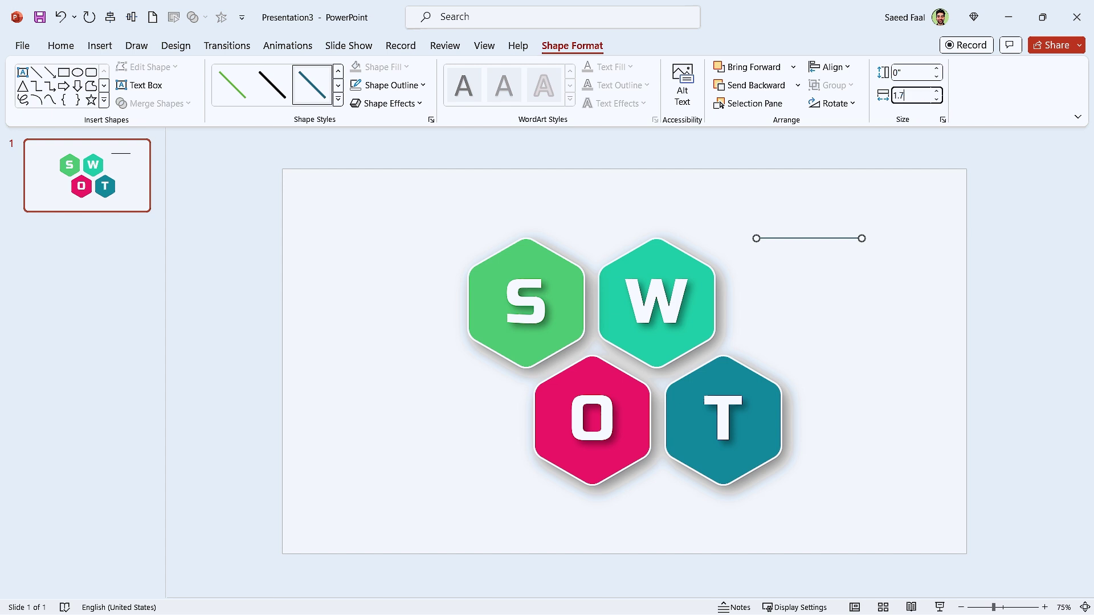
pyautogui.write('1.7')
pyautogui.press('Return')
# Step: Draw a small circle sized 0.2" in height and width
pyautogui.click(78, 72)
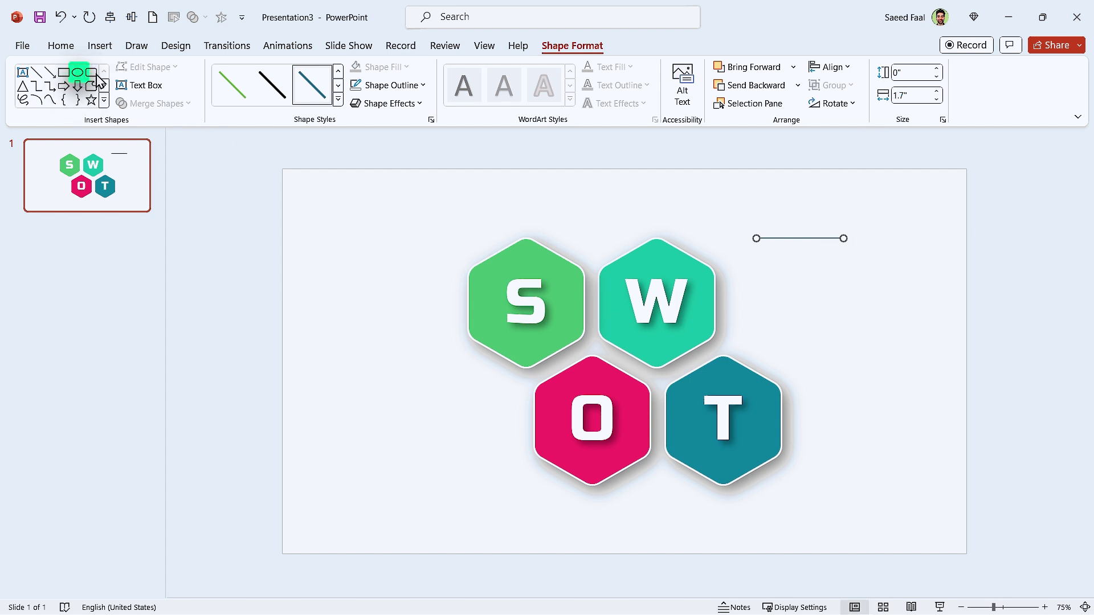
pyautogui.moveTo(808, 259); pyautogui.dragTo(828, 279)
pyautogui.click(914, 73)
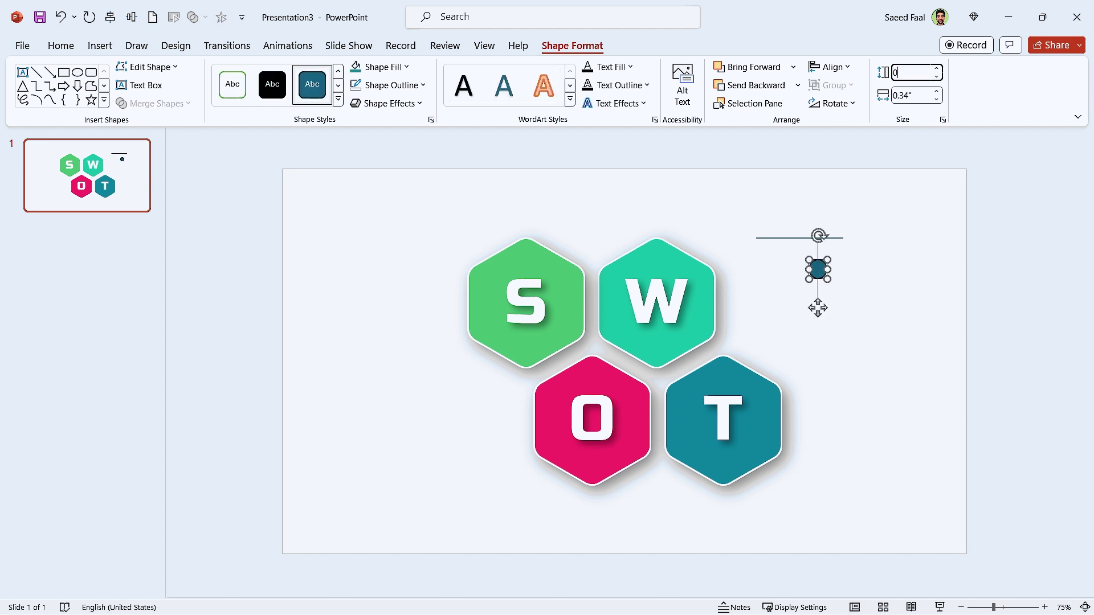
pyautogui.press('Tab')
pyautogui.write('0.2')
pyautogui.press('Return')
# Step: Move the circle to the line's right end and set it to No Fill
pyautogui.keyDown('ctrl'); pyautogui.scroll(10, 860, 415); pyautogui.keyUp('ctrl')
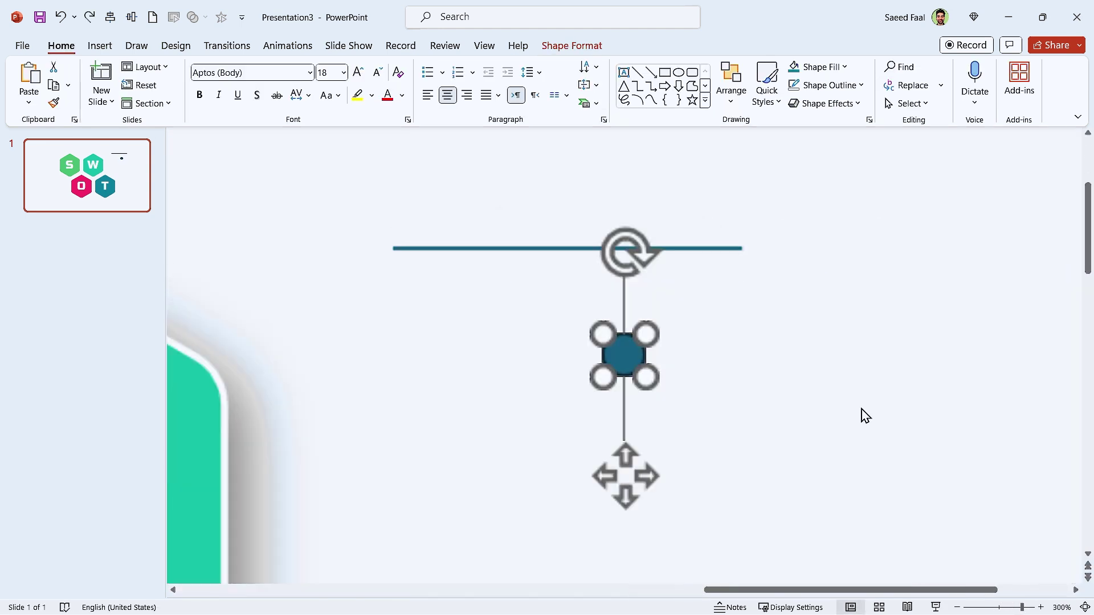
pyautogui.scroll(3, 759, 422)
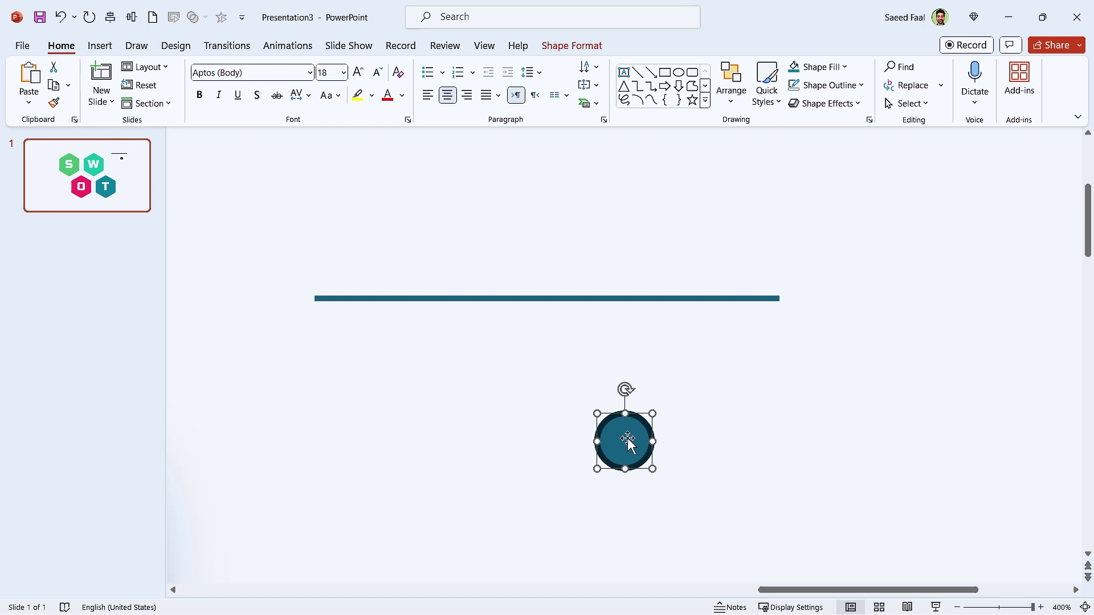
pyautogui.moveTo(631, 447); pyautogui.dragTo(808, 296)
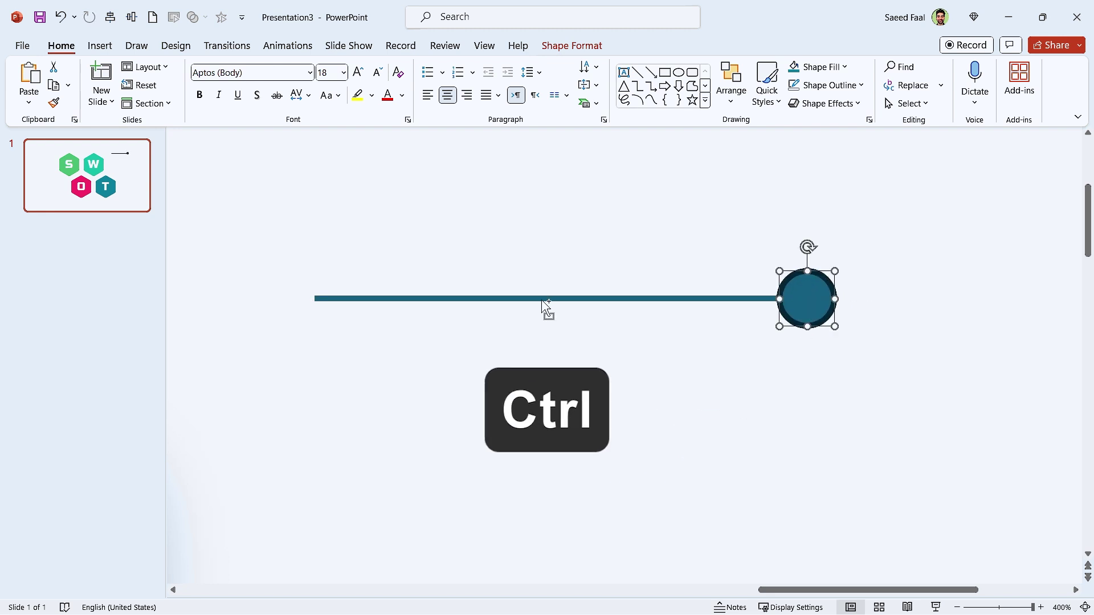
pyautogui.click(572, 45)
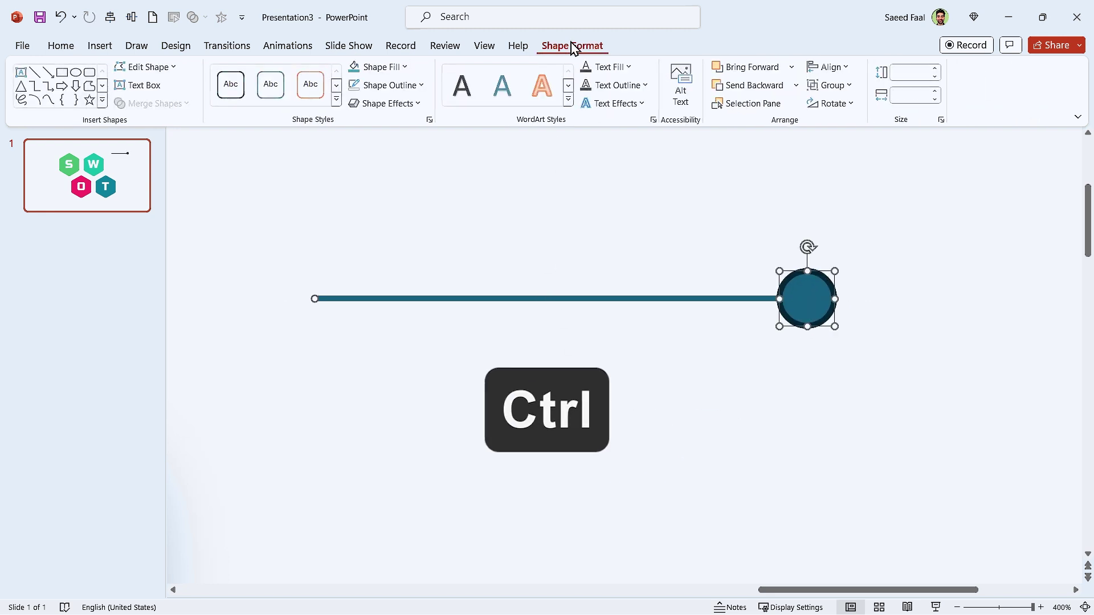
pyautogui.click(380, 67)
pyautogui.click(387, 264)
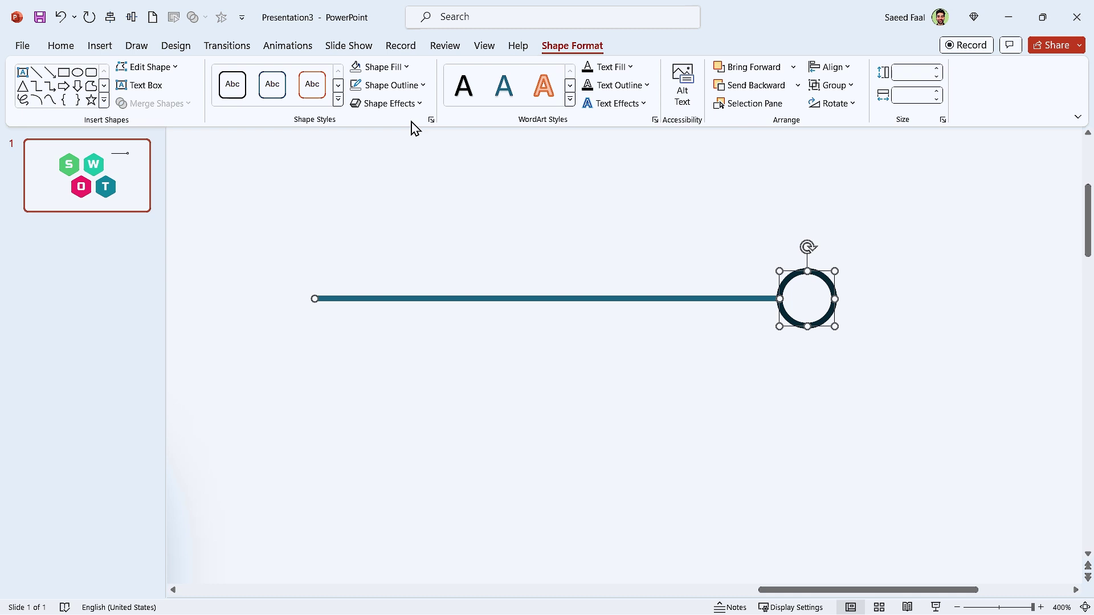
pyautogui.click(402, 87)
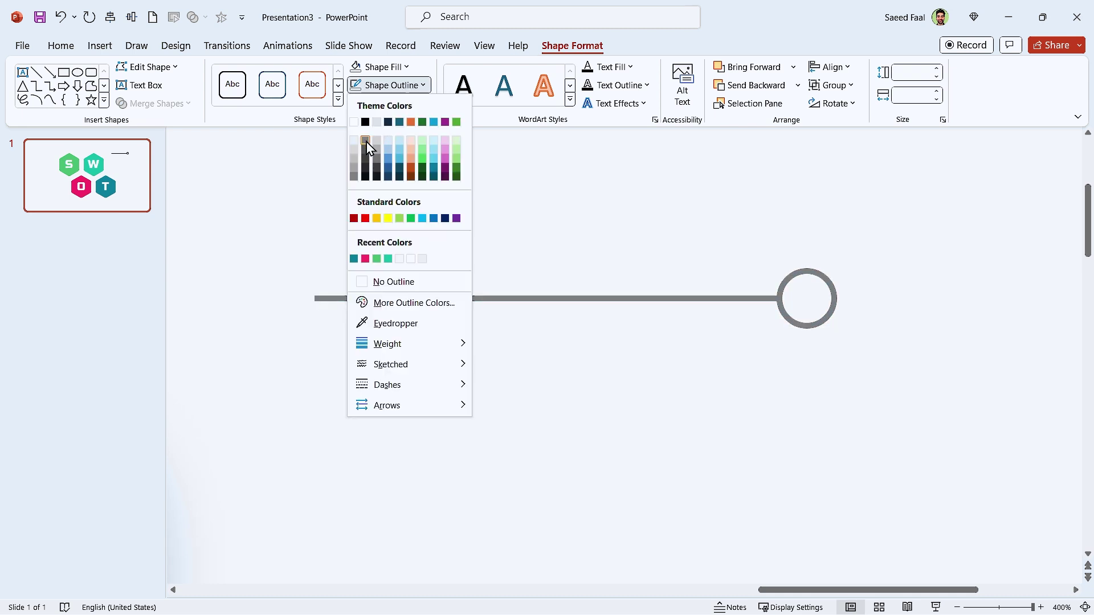
# Step: Make the line and circle grey, group them, and place the connector beside the W hexagon
pyautogui.click(368, 147)
pyautogui.hotkey('ctrl', 'g')
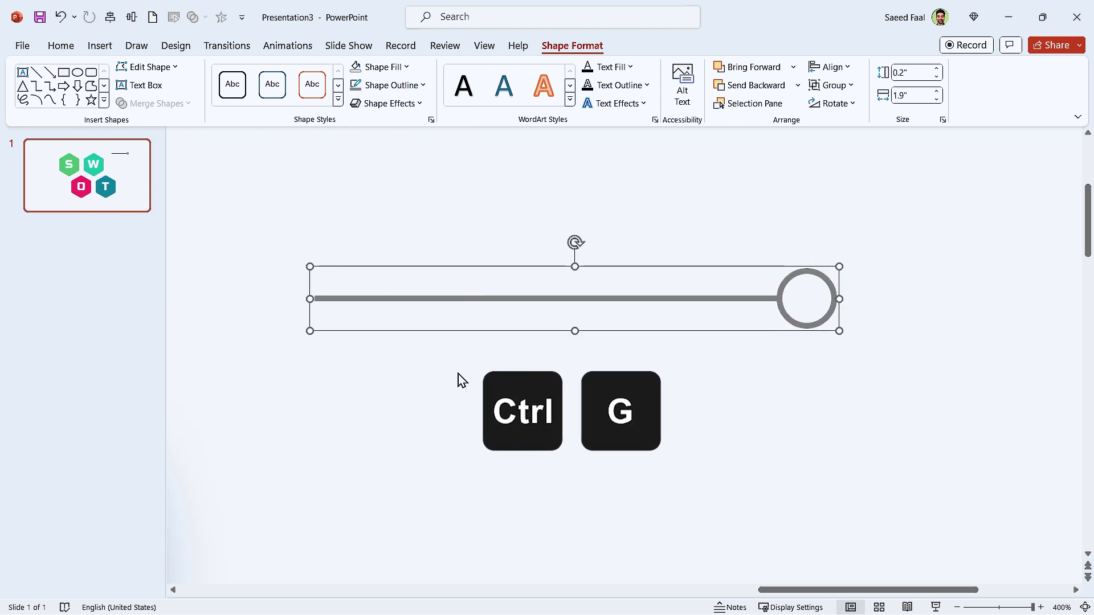
pyautogui.scroll(-10, 457, 379)
pyautogui.moveTo(767, 238); pyautogui.dragTo(808, 428)
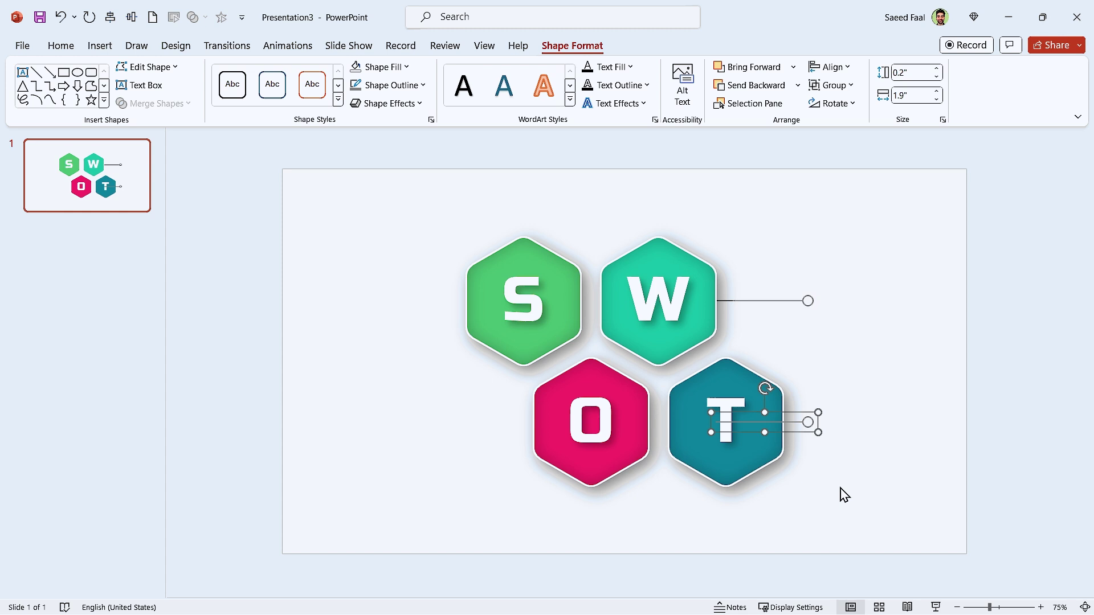
pyautogui.keyDown('shift'); pyautogui.click(791, 301); pyautogui.keyUp('shift')
pyautogui.rightClick(789, 302)
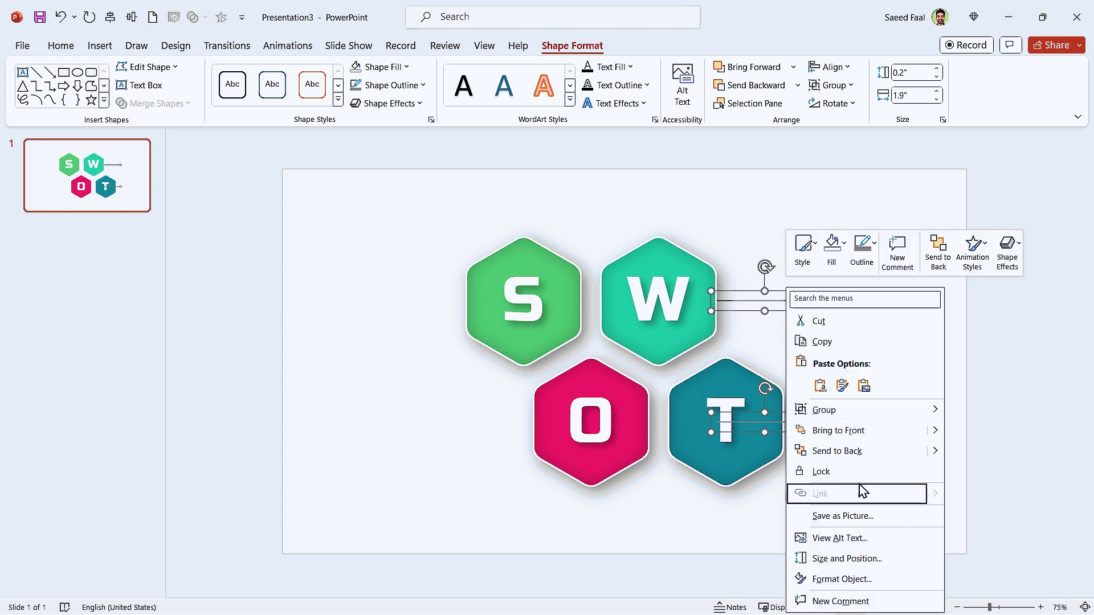
pyautogui.press('Escape')
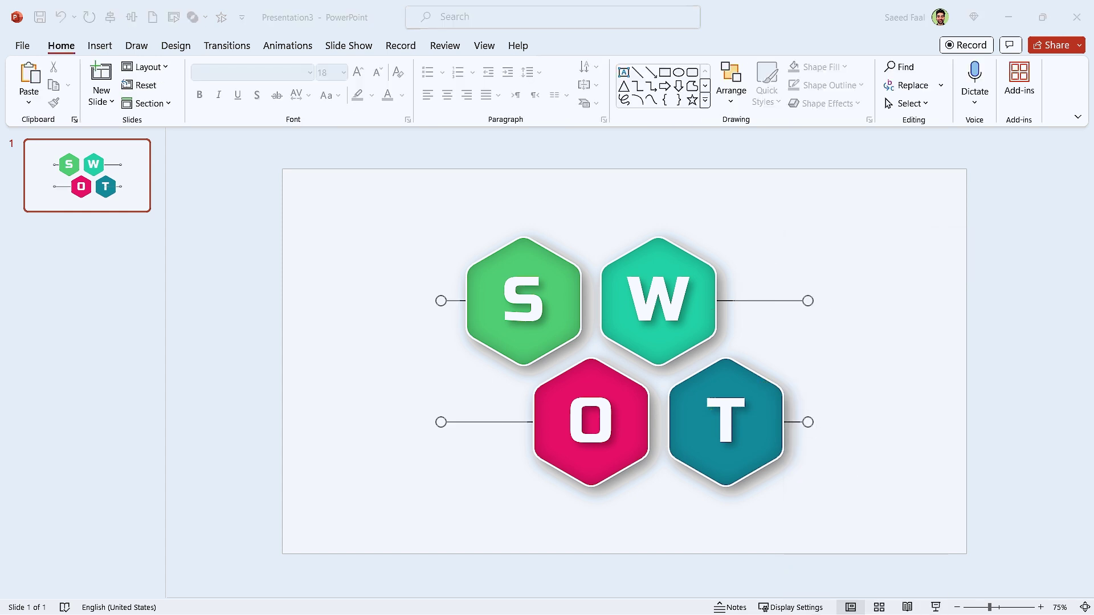
pyautogui.click(217, 491)
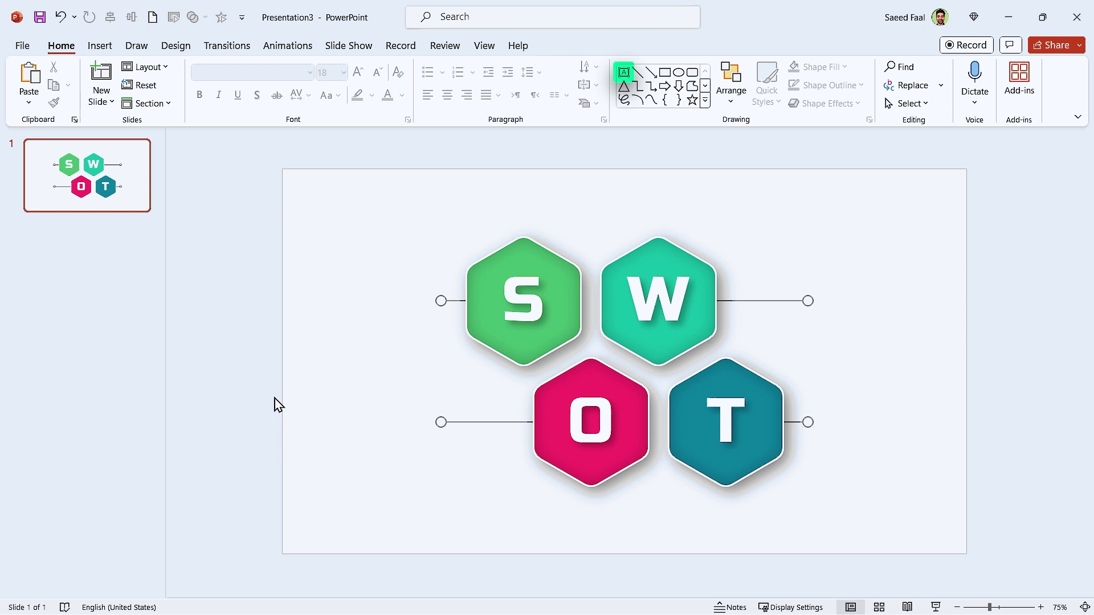
pyautogui.click(622, 73)
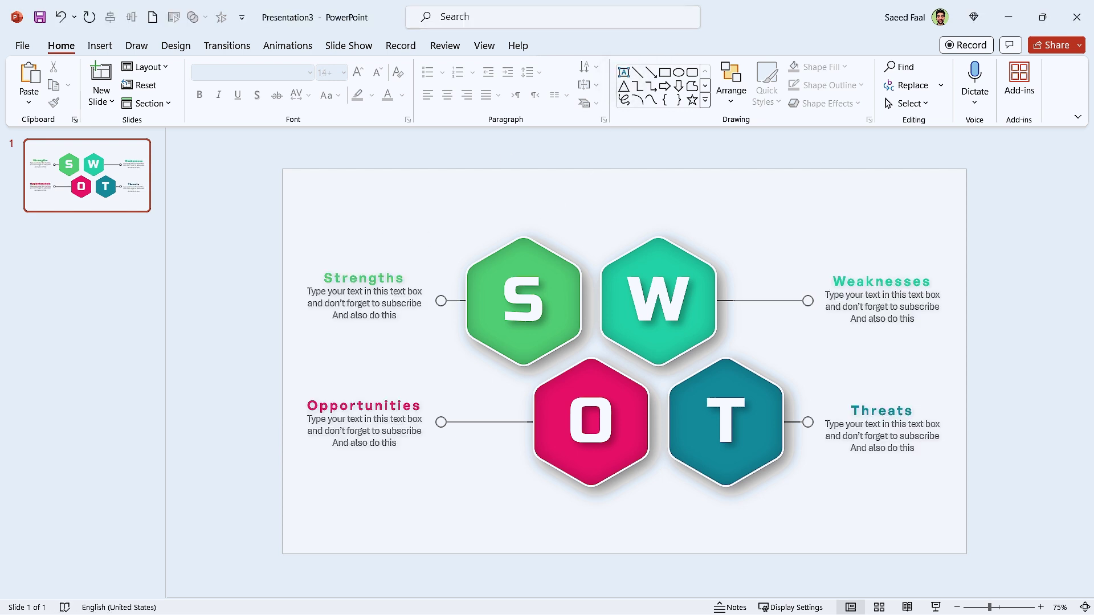
# Step: Draw a full-slide rectangle with a light fill and no outline
pyautogui.click(664, 73)
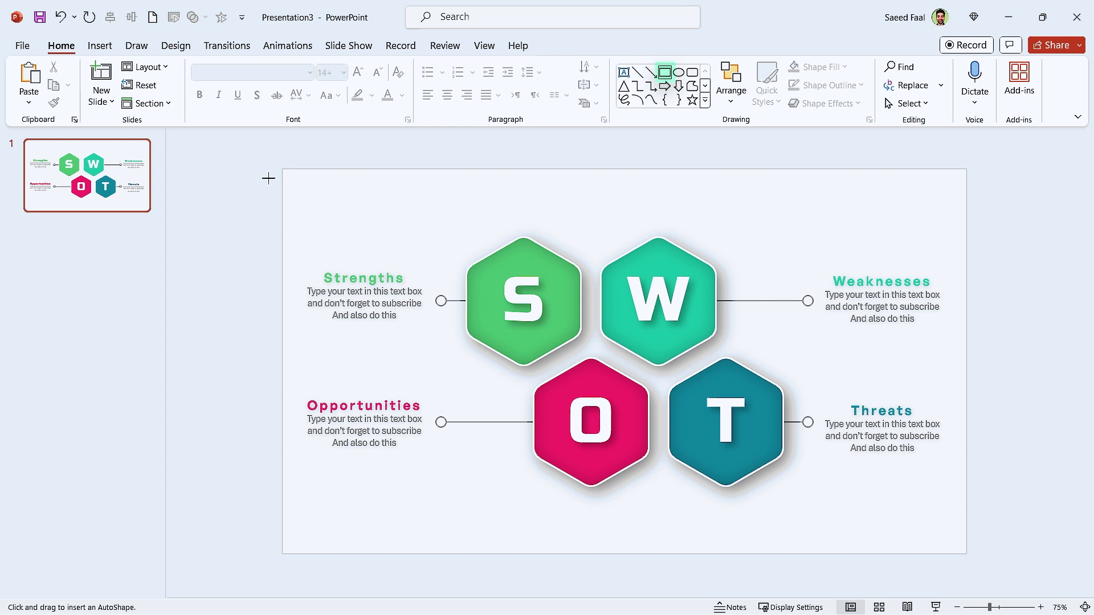
pyautogui.moveTo(282, 193); pyautogui.dragTo(966, 530)
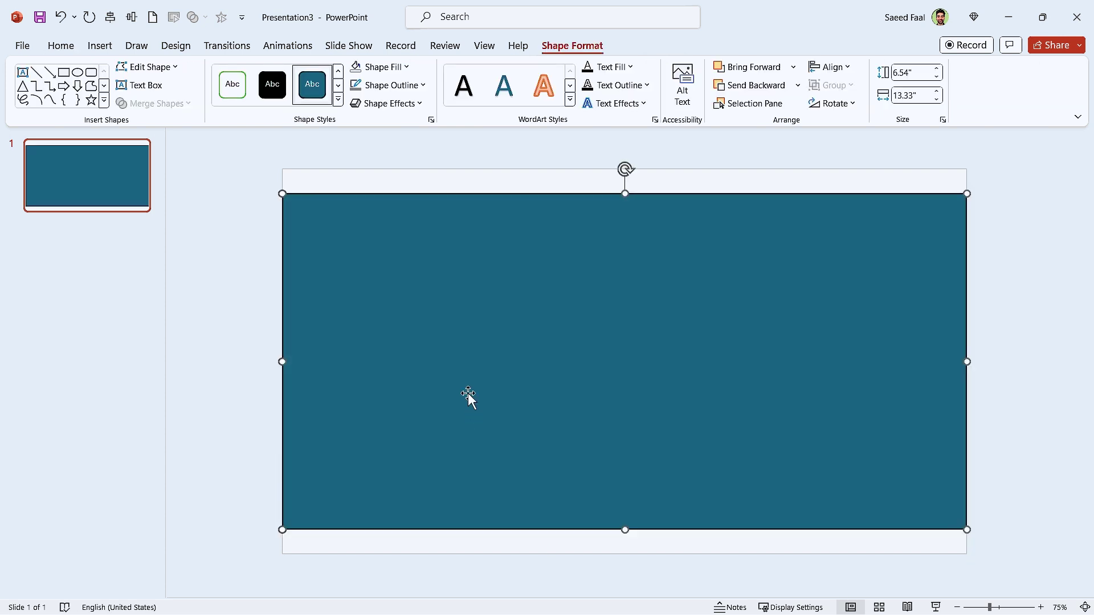
pyautogui.click(390, 69)
pyautogui.click(353, 128)
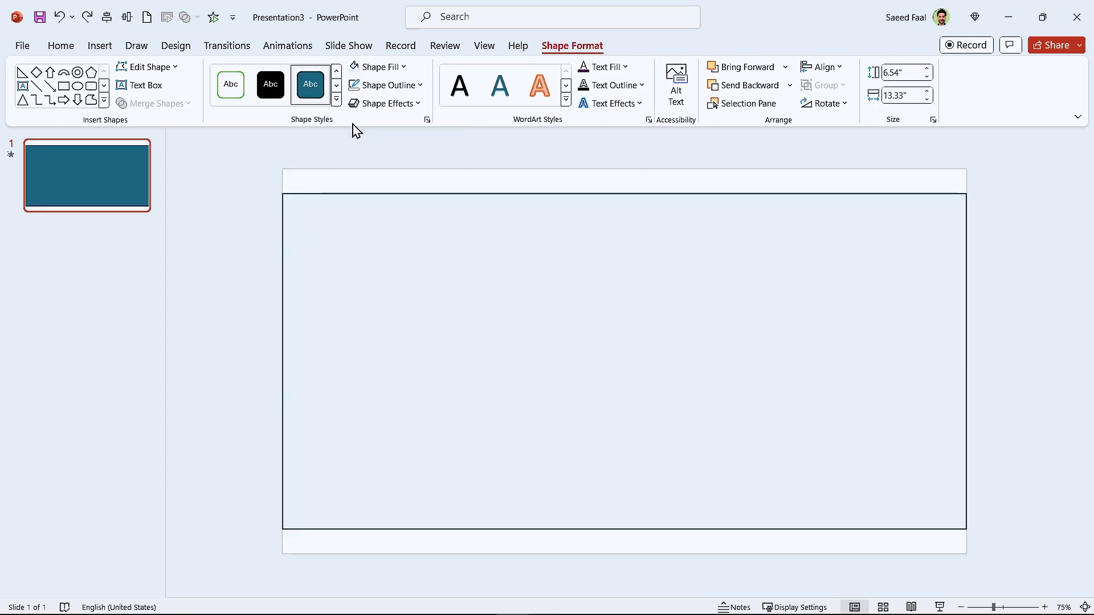
pyautogui.click(382, 86)
pyautogui.click(389, 283)
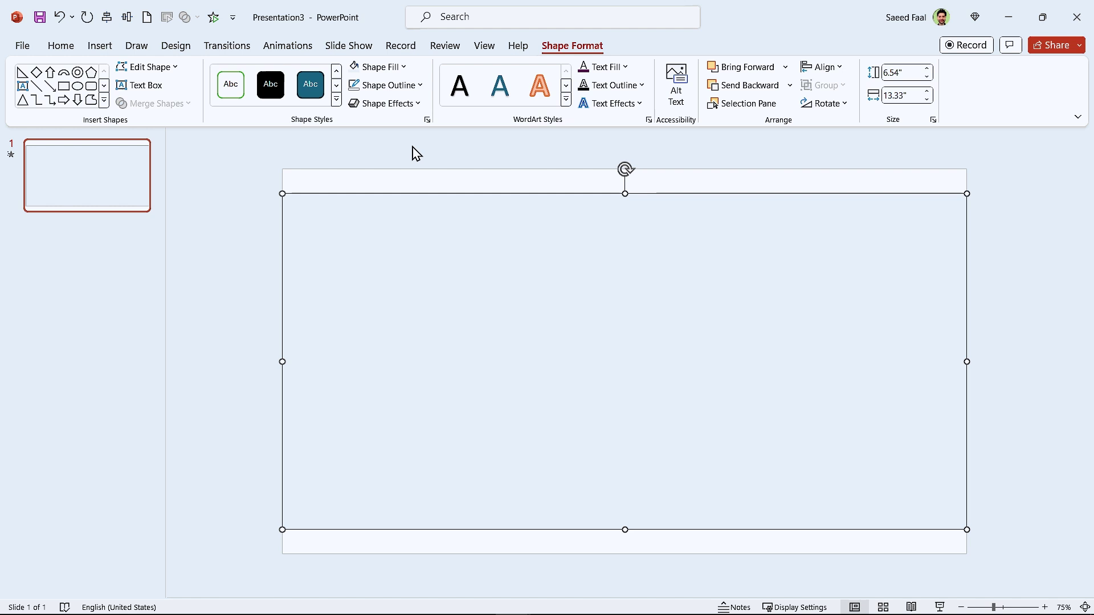
# Step: Give the rectangle a centered outer shadow with 30 pt blur and send it to back
pyautogui.click(427, 120)
pyautogui.click(941, 193)
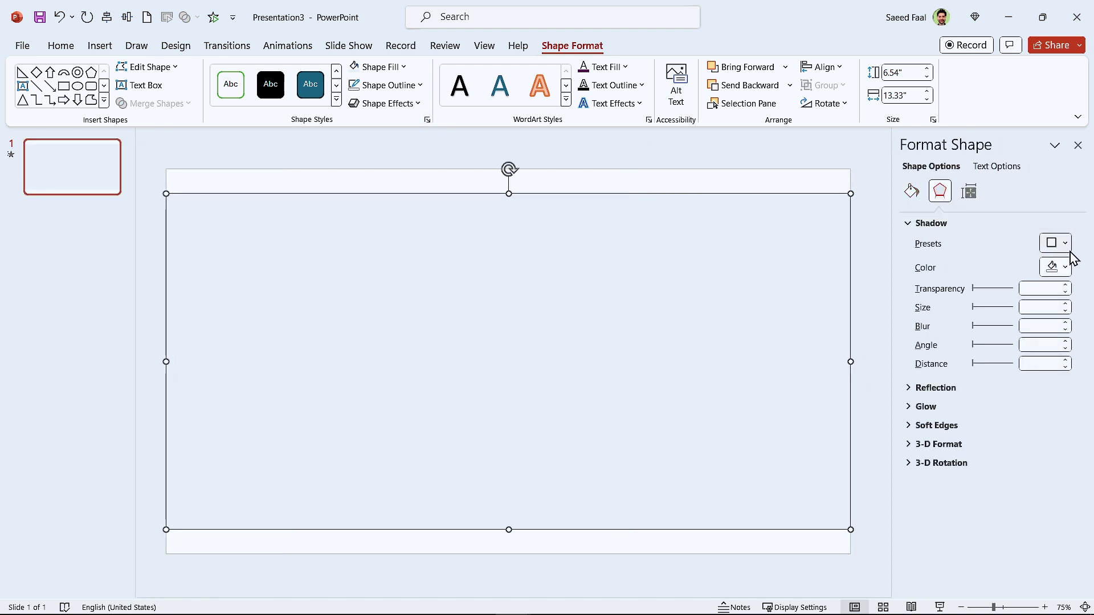
pyautogui.click(1064, 243)
pyautogui.click(1016, 397)
pyautogui.moveTo(975, 329); pyautogui.dragTo(987, 330)
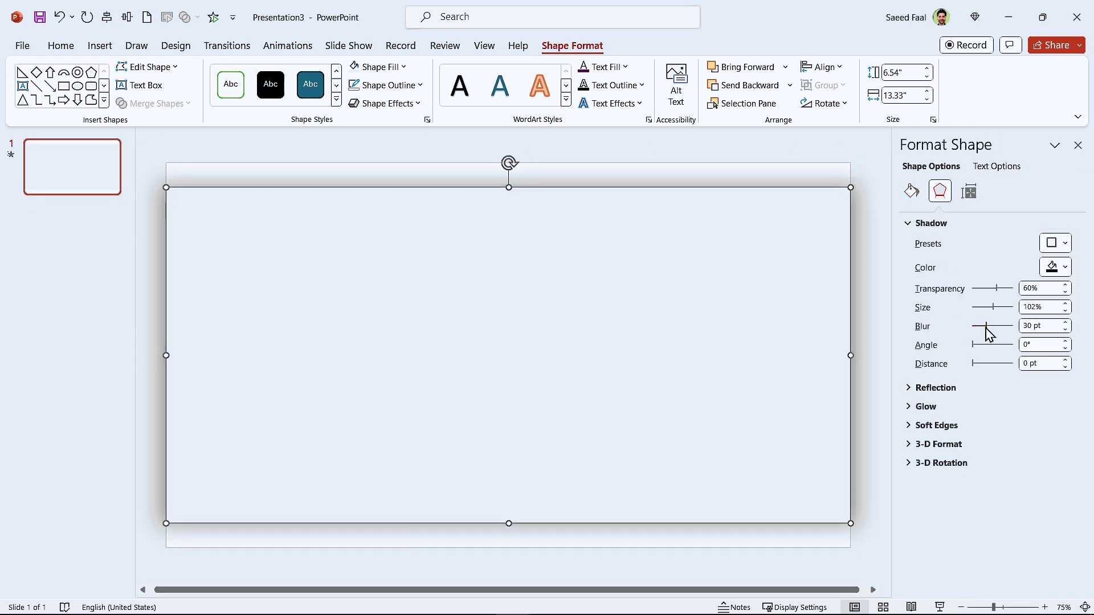
pyautogui.click(1077, 145)
pyautogui.rightClick(629, 361)
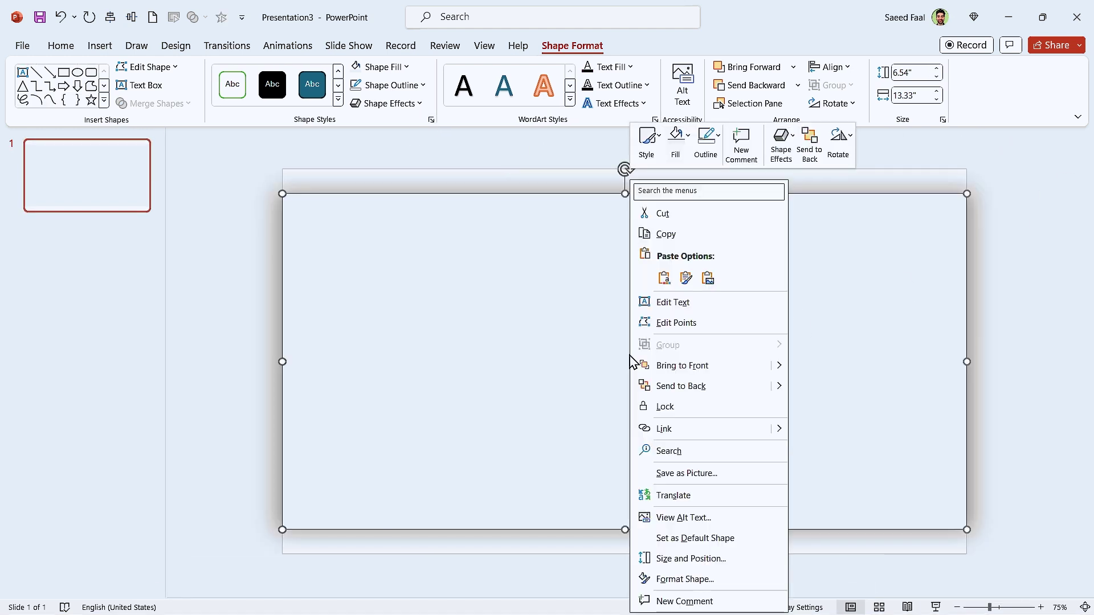
pyautogui.click(682, 393)
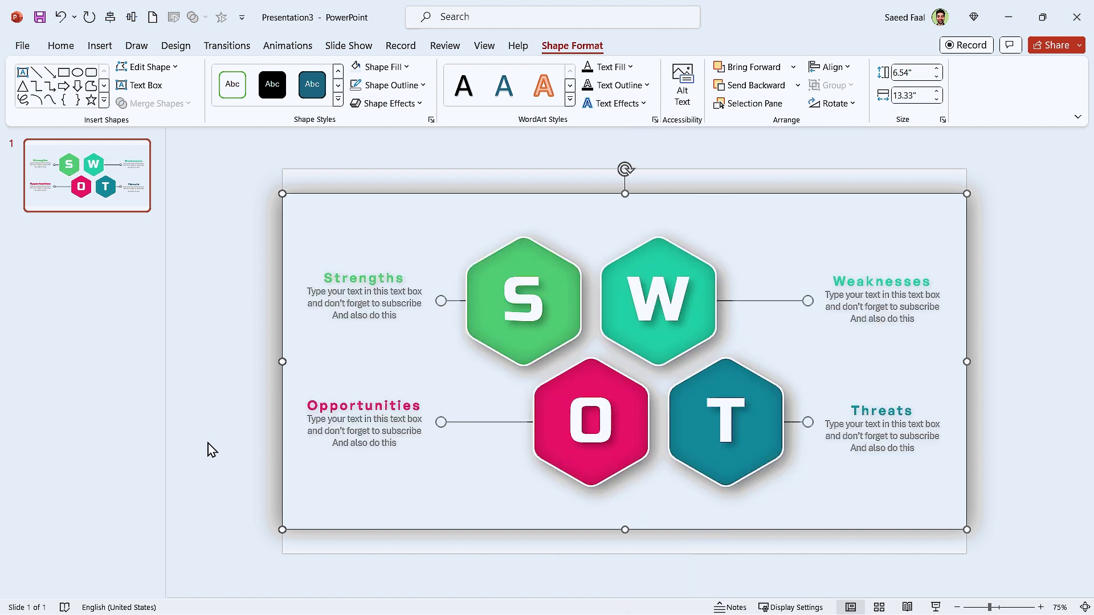
# Step: Apply Fly In to the four hexagons and the Strengths, Weaknesses, Opportunities, Threats text boxes
pyautogui.click(580, 474)
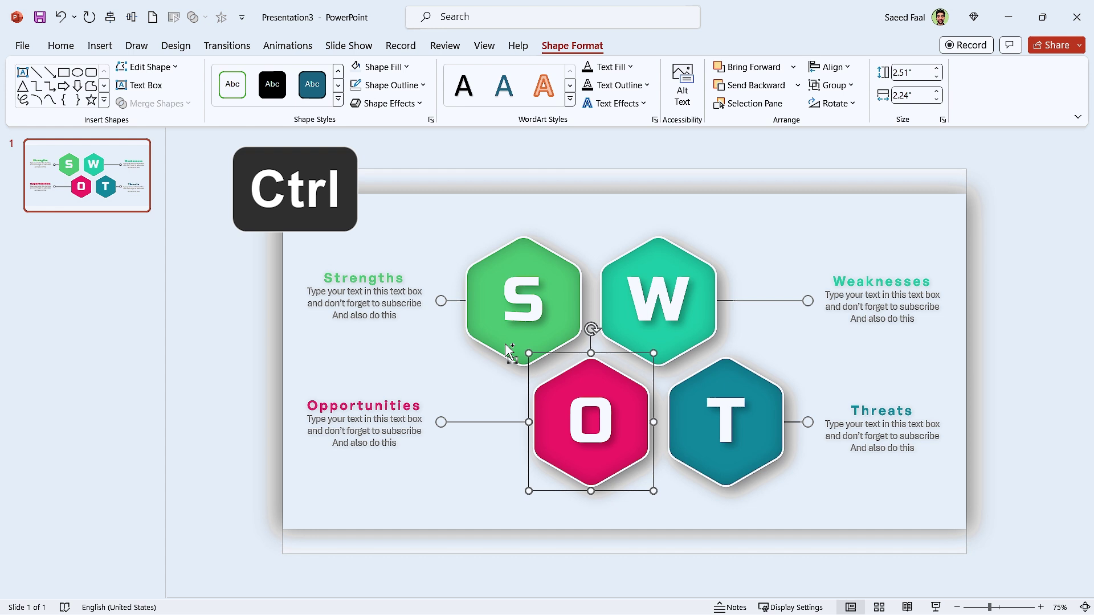
pyautogui.keyDown('ctrl'); pyautogui.click(506, 349); pyautogui.keyUp('ctrl')
pyautogui.keyDown('ctrl'); pyautogui.click(690, 349); pyautogui.keyUp('ctrl')
pyautogui.keyDown('ctrl'); pyautogui.click(717, 383); pyautogui.keyUp('ctrl')
pyautogui.keyDown('ctrl'); pyautogui.click(849, 445); pyautogui.keyUp('ctrl')
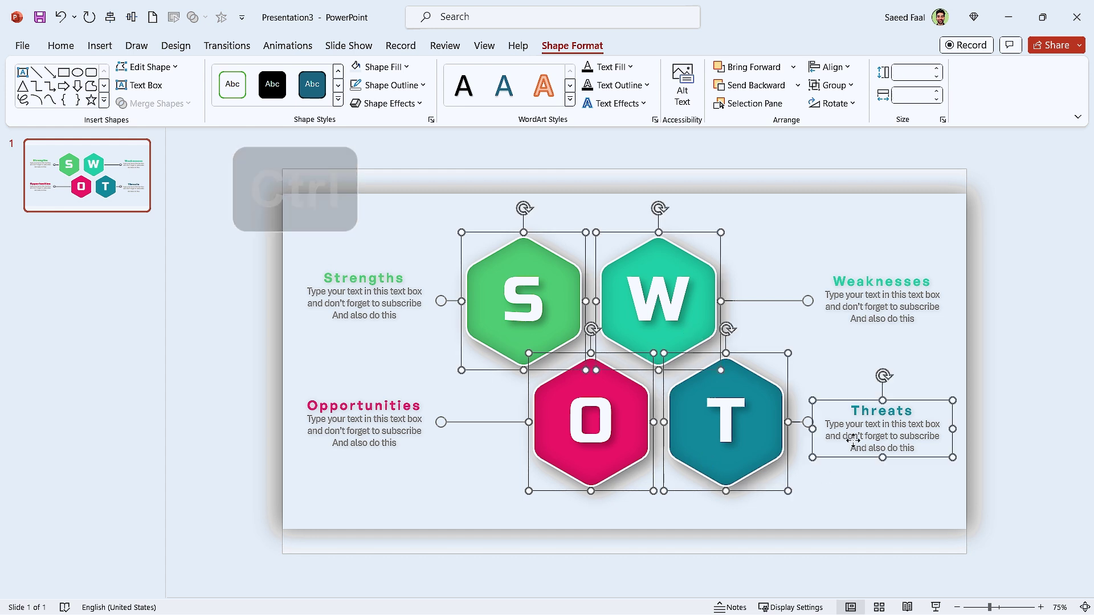
pyautogui.keyDown('ctrl'); pyautogui.click(858, 303); pyautogui.keyUp('ctrl')
pyautogui.keyDown('ctrl'); pyautogui.click(378, 289); pyautogui.keyUp('ctrl')
pyautogui.keyDown('ctrl'); pyautogui.click(368, 421); pyautogui.keyUp('ctrl')
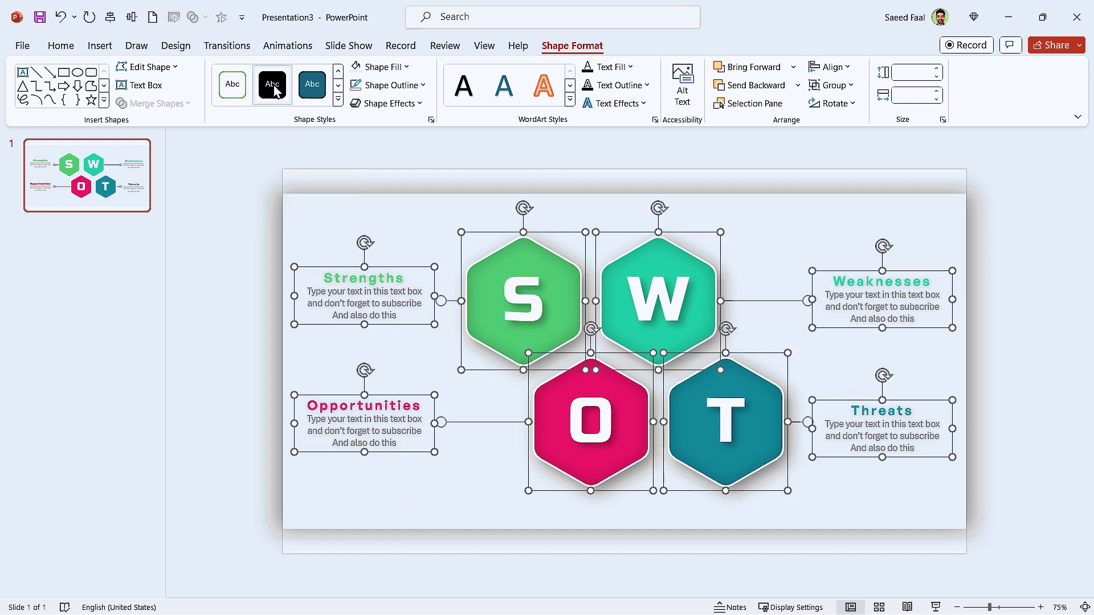
pyautogui.click(288, 49)
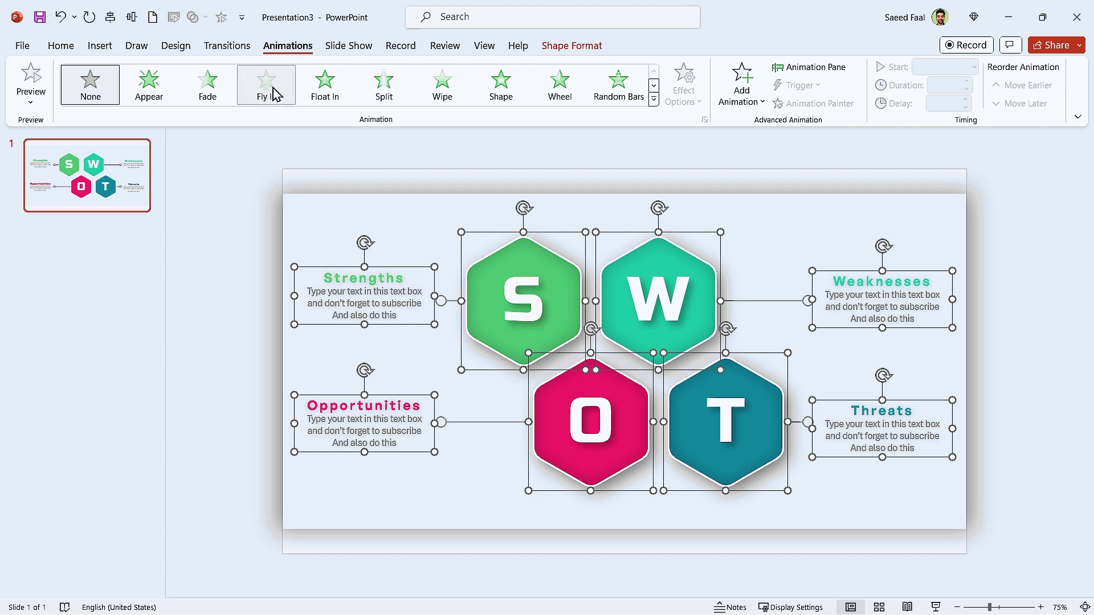
pyautogui.click(273, 91)
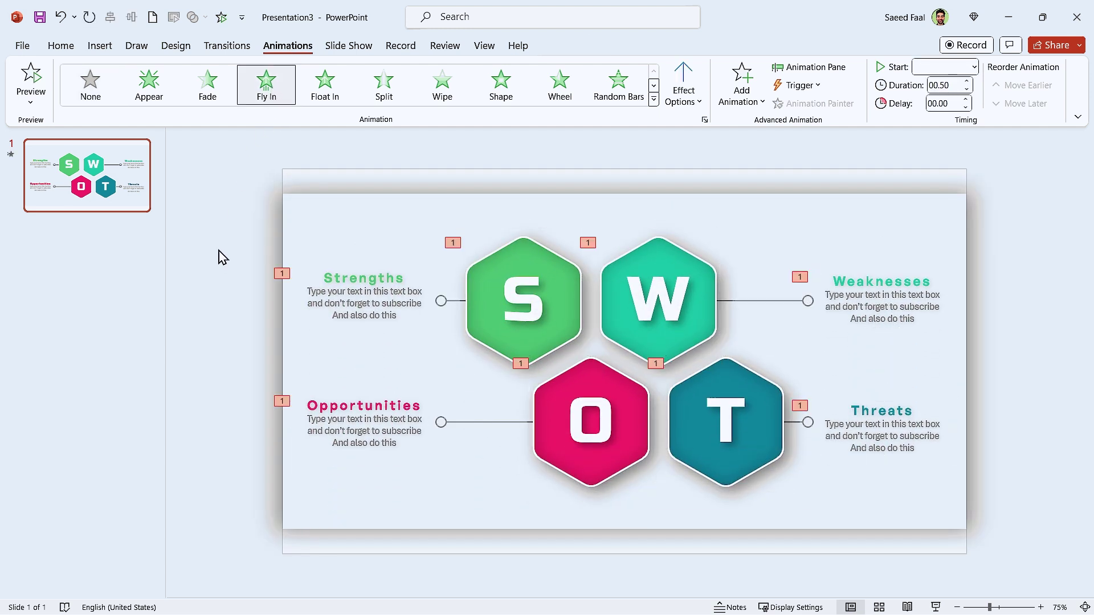
# Step: Make the S hexagon fly in From Bottom-Right and the W hexagon From Bottom-Left
pyautogui.click(205, 264)
pyautogui.click(496, 333)
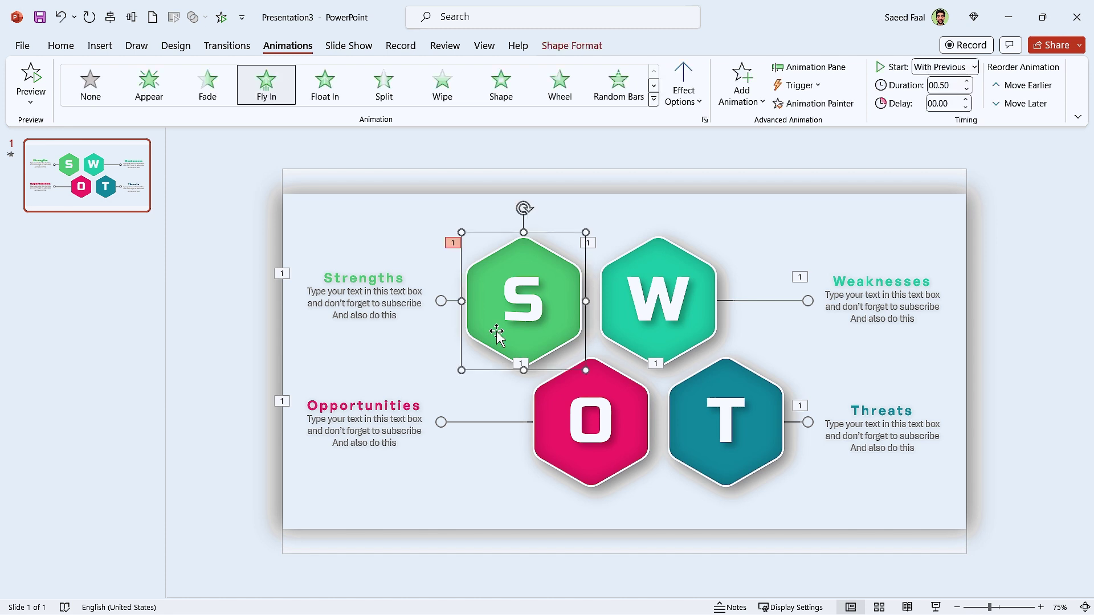
pyautogui.click(676, 104)
pyautogui.click(690, 392)
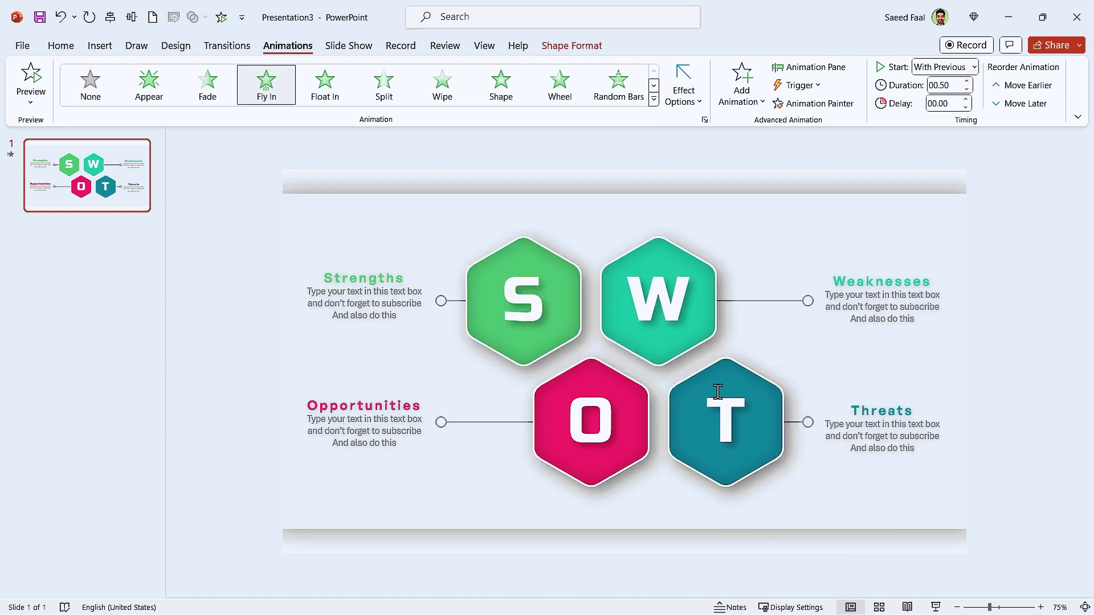
pyautogui.click(696, 341)
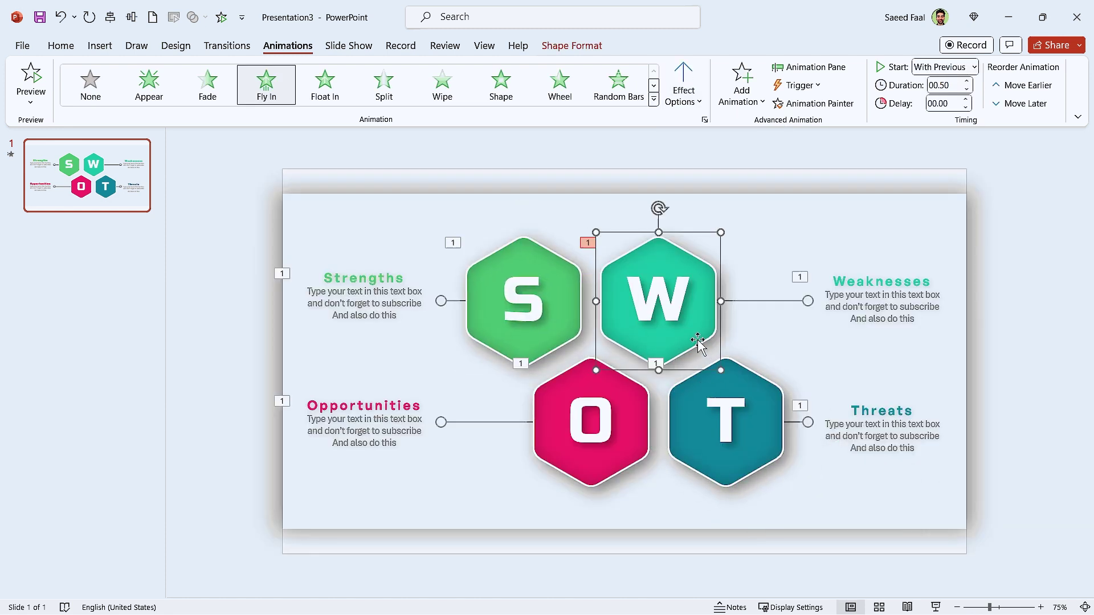
pyautogui.click(691, 103)
pyautogui.click(699, 188)
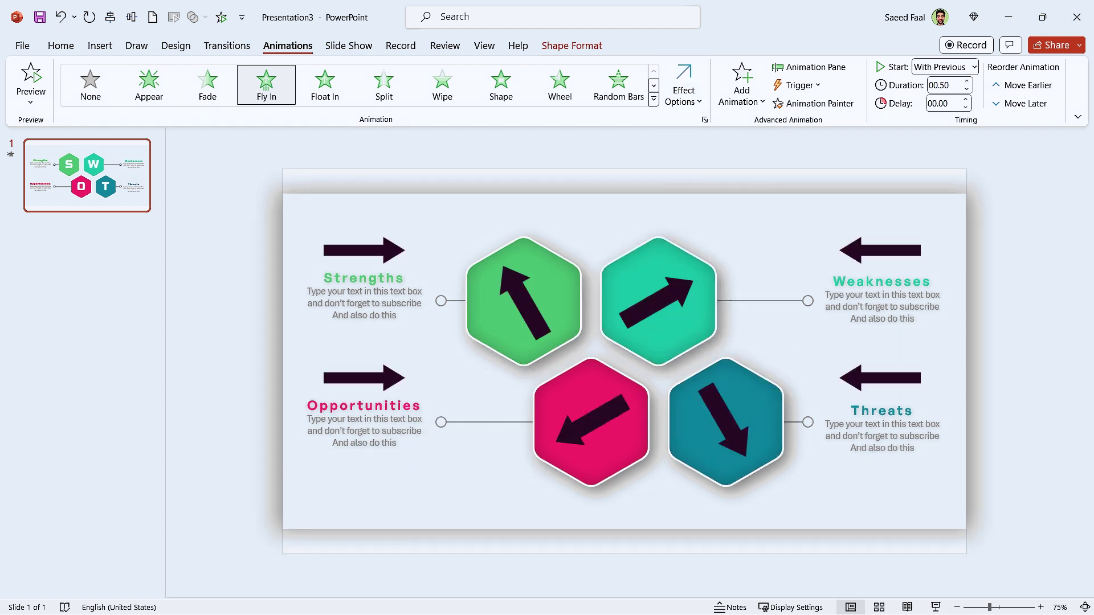
pyautogui.click(221, 428)
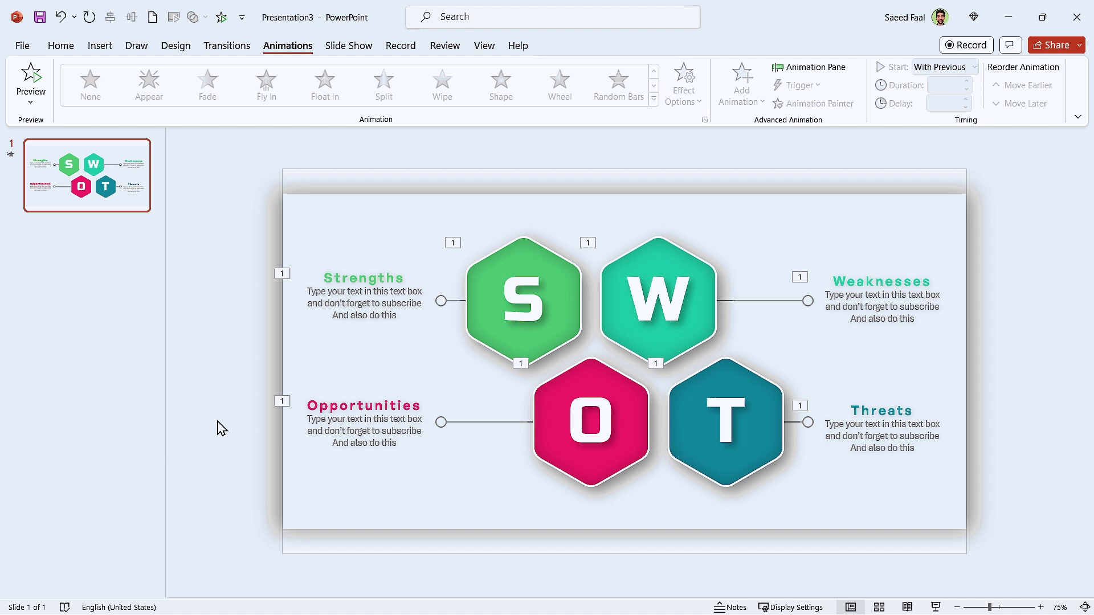
# Step: In the Animation Pane, set all eight fly-ins to start With Previous with 02.00 duration
pyautogui.click(815, 68)
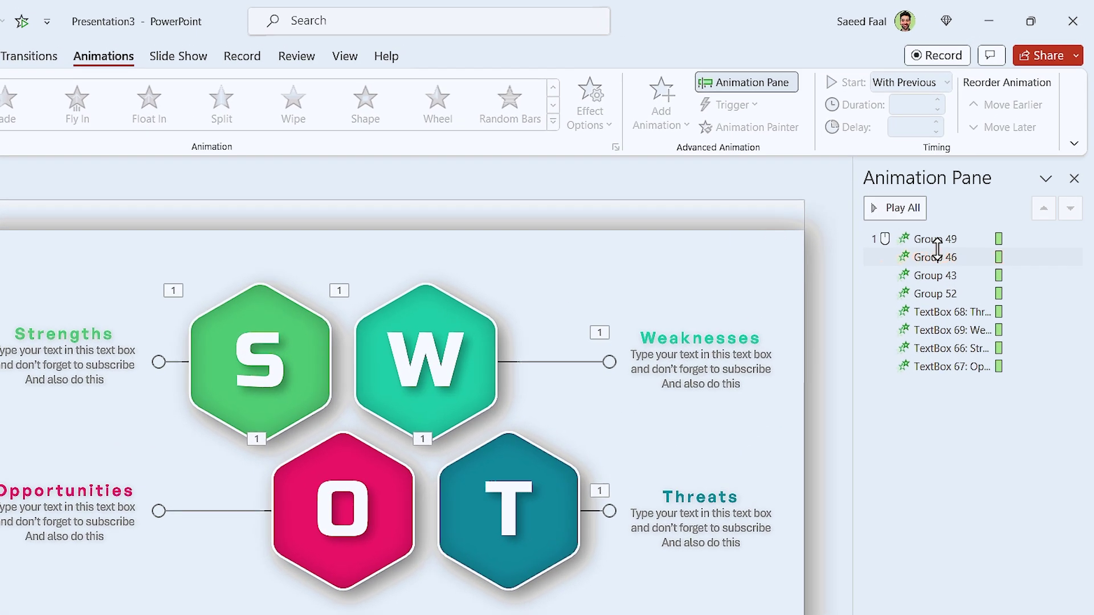
pyautogui.click(934, 239)
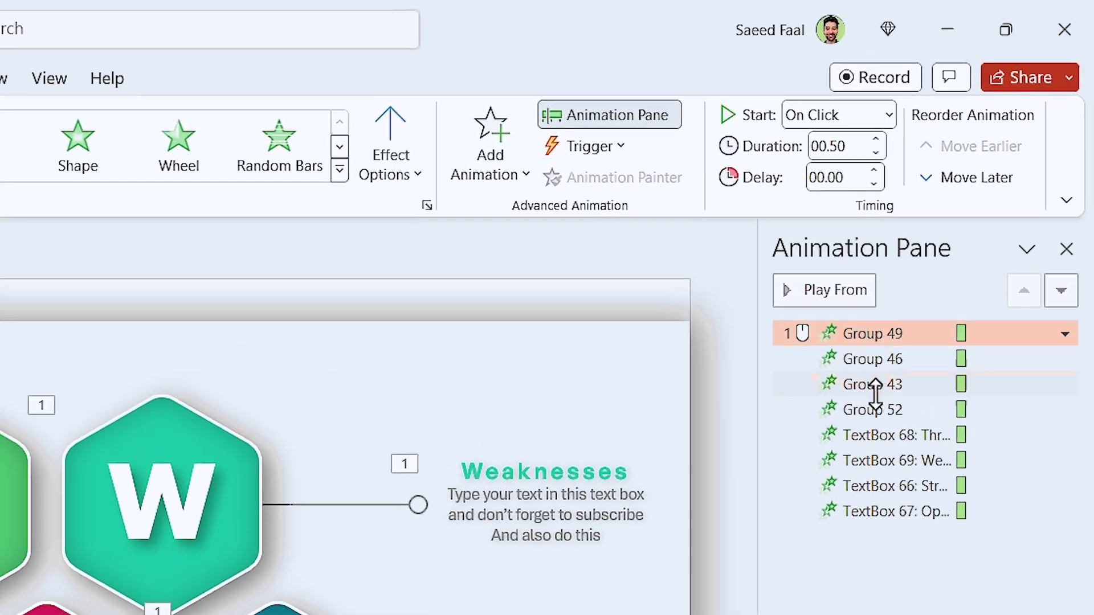
pyautogui.keyDown('shift'); pyautogui.click(937, 366); pyautogui.keyUp('shift')
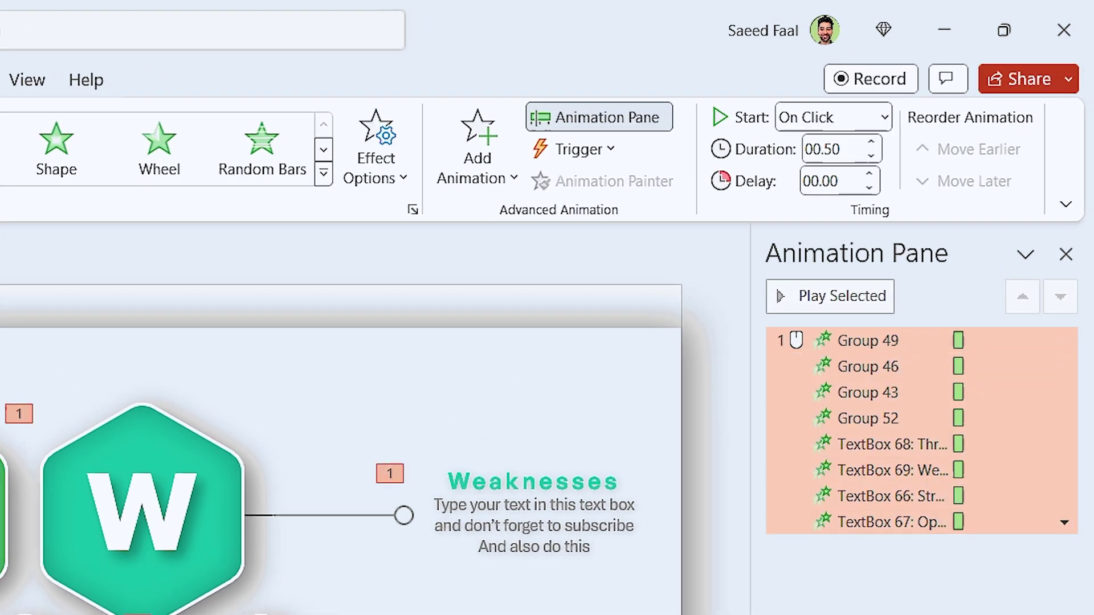
pyautogui.click(872, 122)
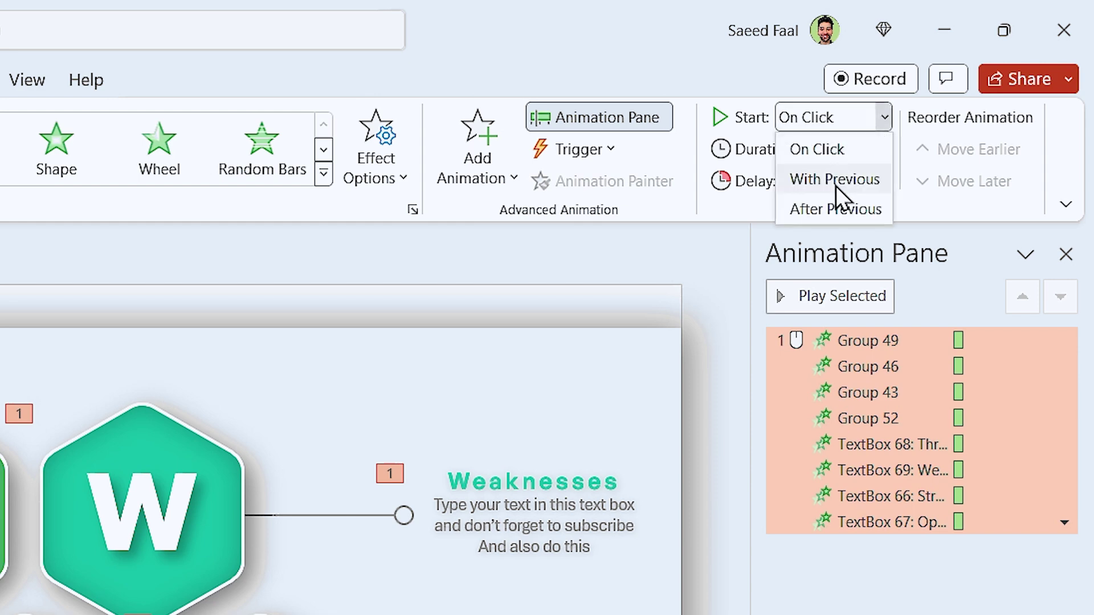
pyautogui.click(835, 181)
pyautogui.click(871, 142)
pyautogui.click(872, 142)
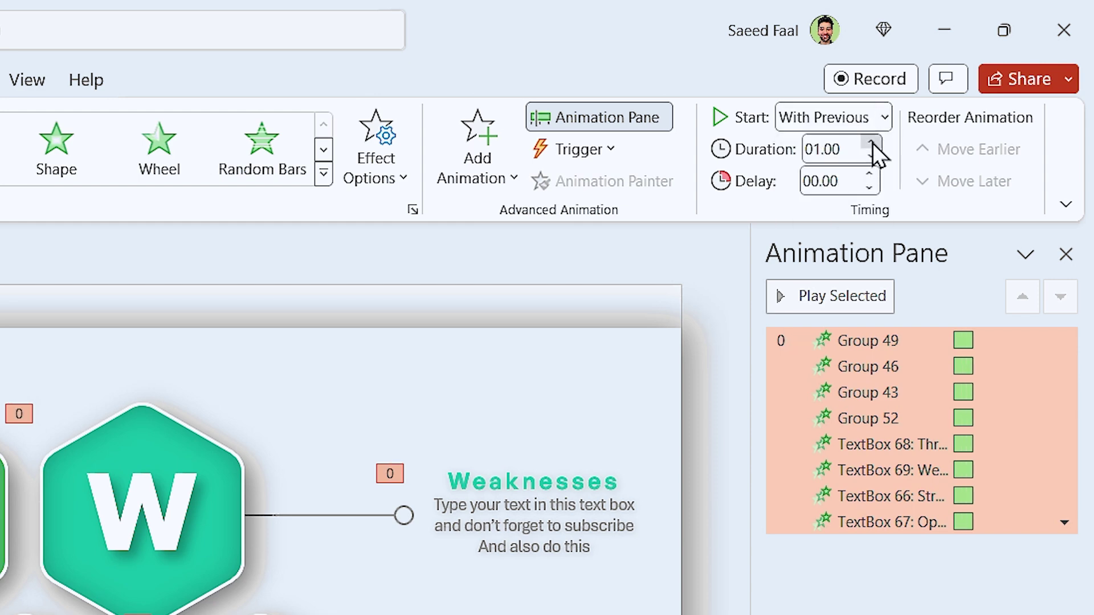
pyautogui.click(872, 142)
pyautogui.click(871, 143)
pyautogui.click(872, 143)
pyautogui.click(872, 142)
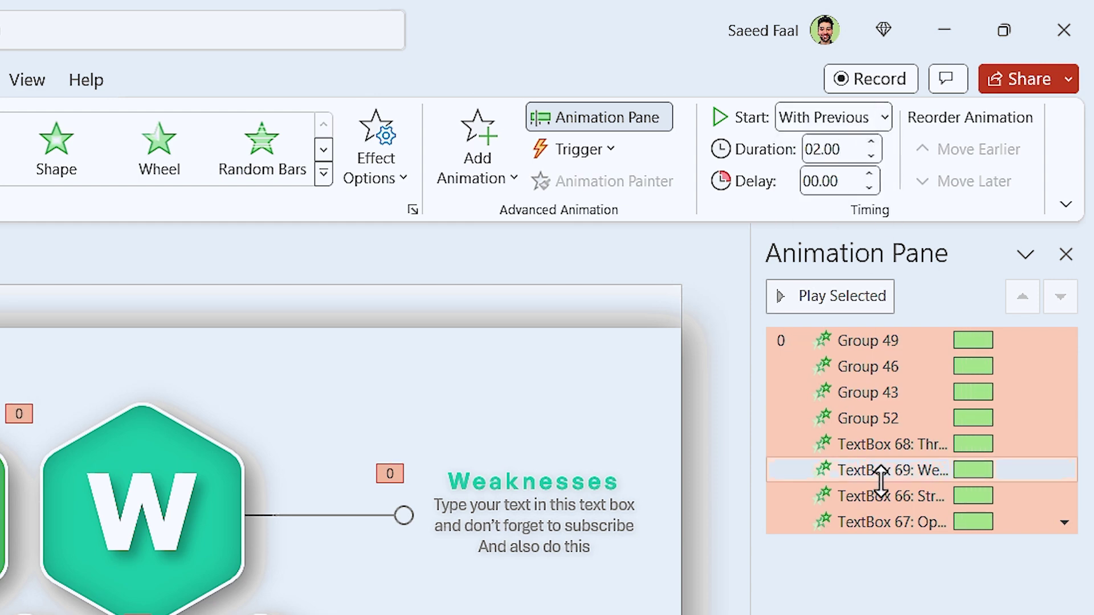
# Step: Give the Fly In effect a 2-second smooth end
pyautogui.rightClick(856, 396)
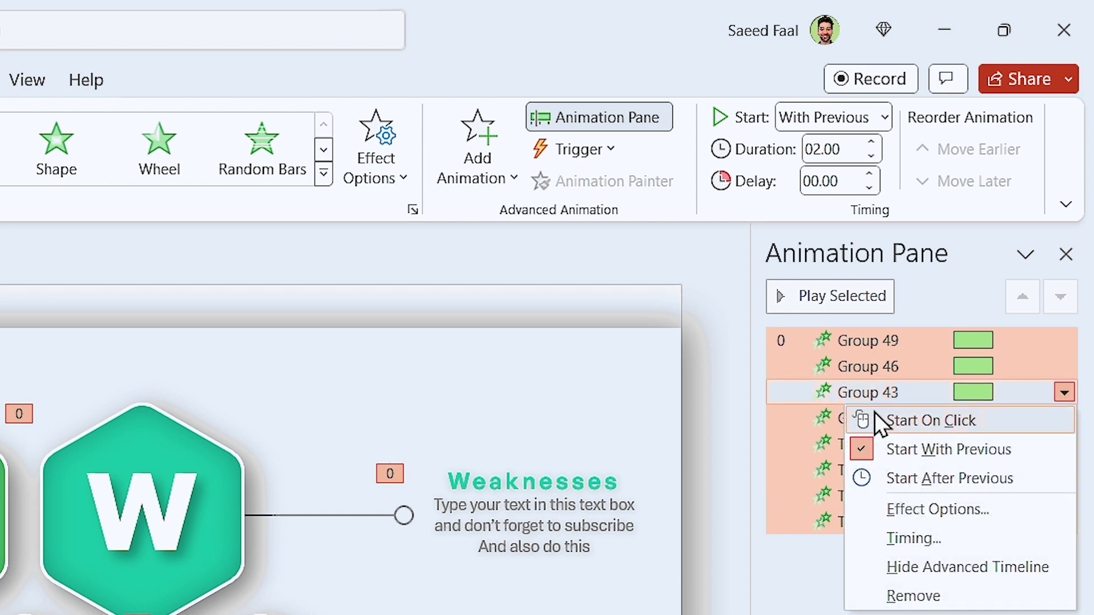
pyautogui.click(926, 504)
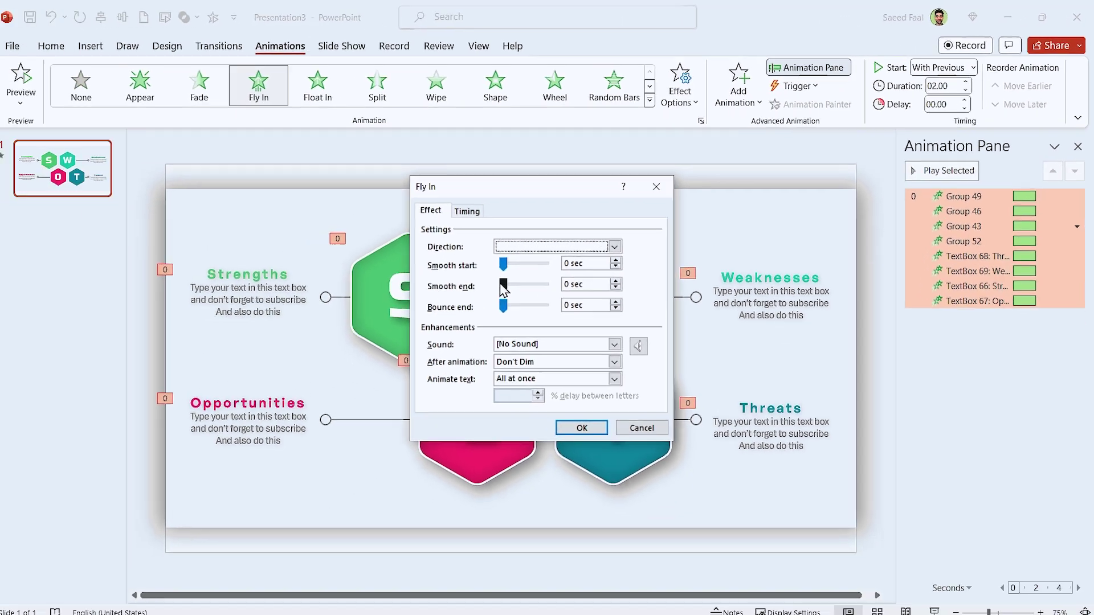
pyautogui.moveTo(69, 496); pyautogui.dragTo(187, 499)
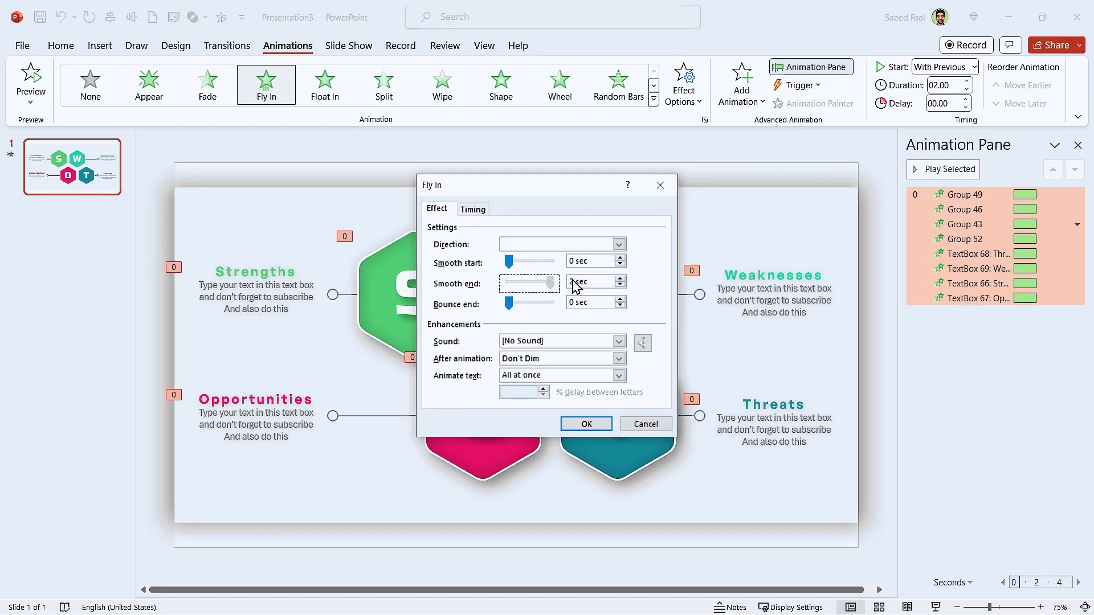
pyautogui.click(586, 424)
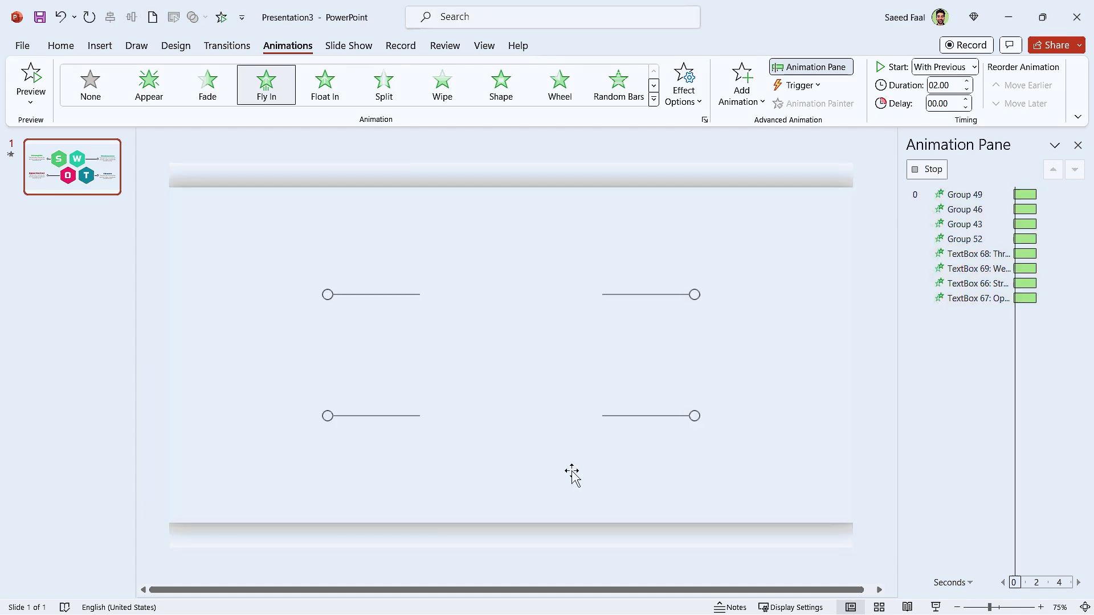
# Step: Apply a Fade animation to the four connector lines beside the S, O, W and T hexagons
pyautogui.click(359, 415)
pyautogui.keyDown('shift'); pyautogui.click(346, 295); pyautogui.keyUp('shift')
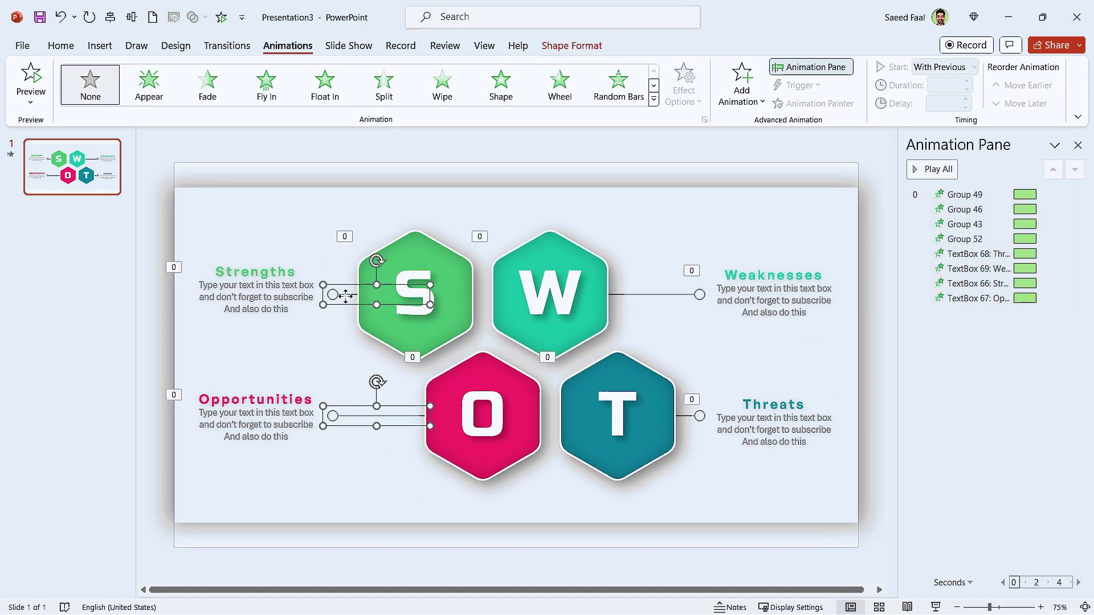
pyautogui.keyDown('shift'); pyautogui.click(674, 294); pyautogui.keyUp('shift')
pyautogui.keyDown('shift'); pyautogui.click(688, 417); pyautogui.keyUp('shift')
pyautogui.click(199, 89)
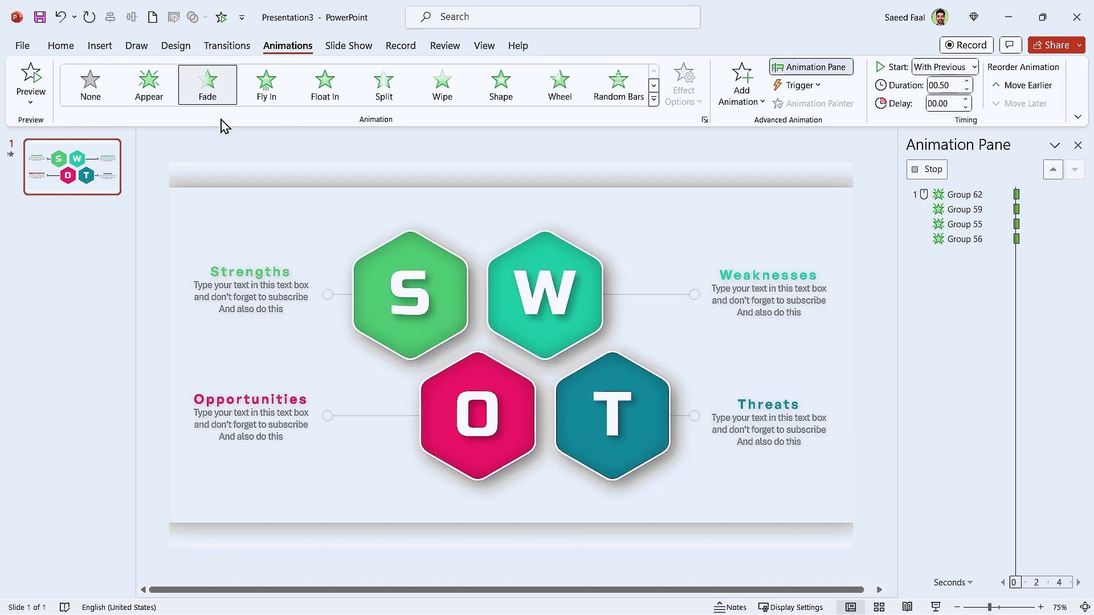